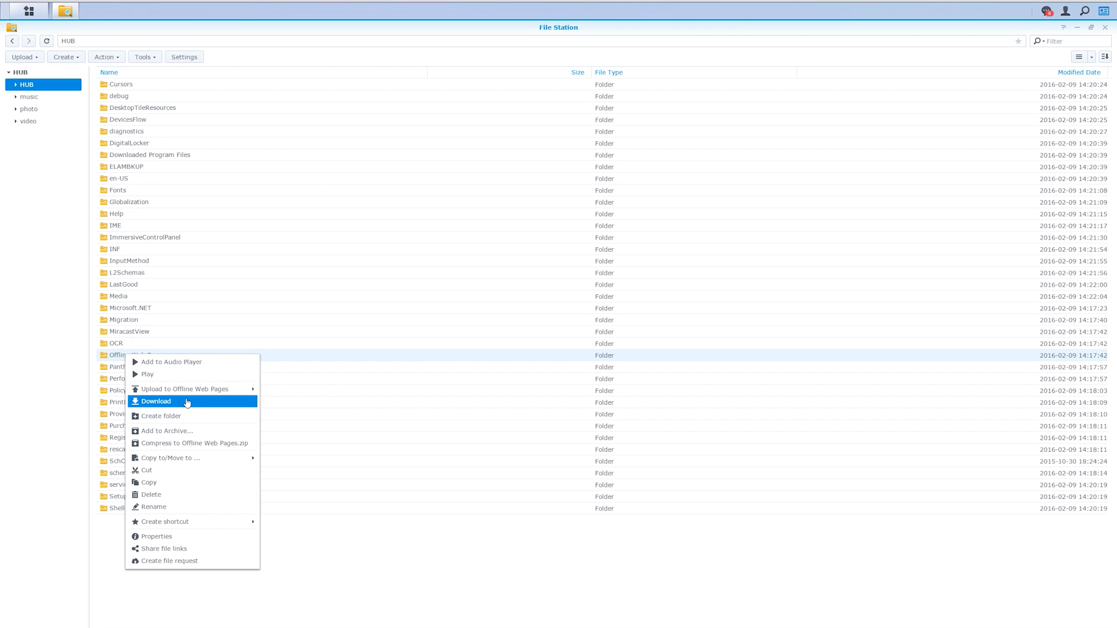
# - Enable smart drag and drop with Overwrite as the default conflict action, and move Wraith.docx into the Cursors folder, replacing the existing copy
pyautogui.click(187, 402)
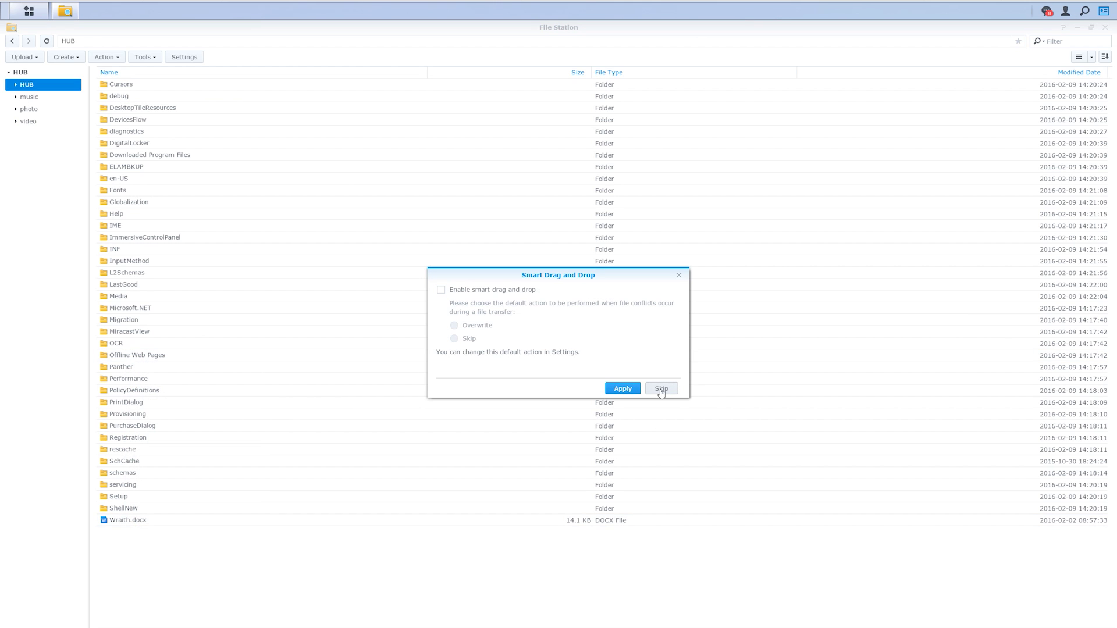
pyautogui.click(500, 290)
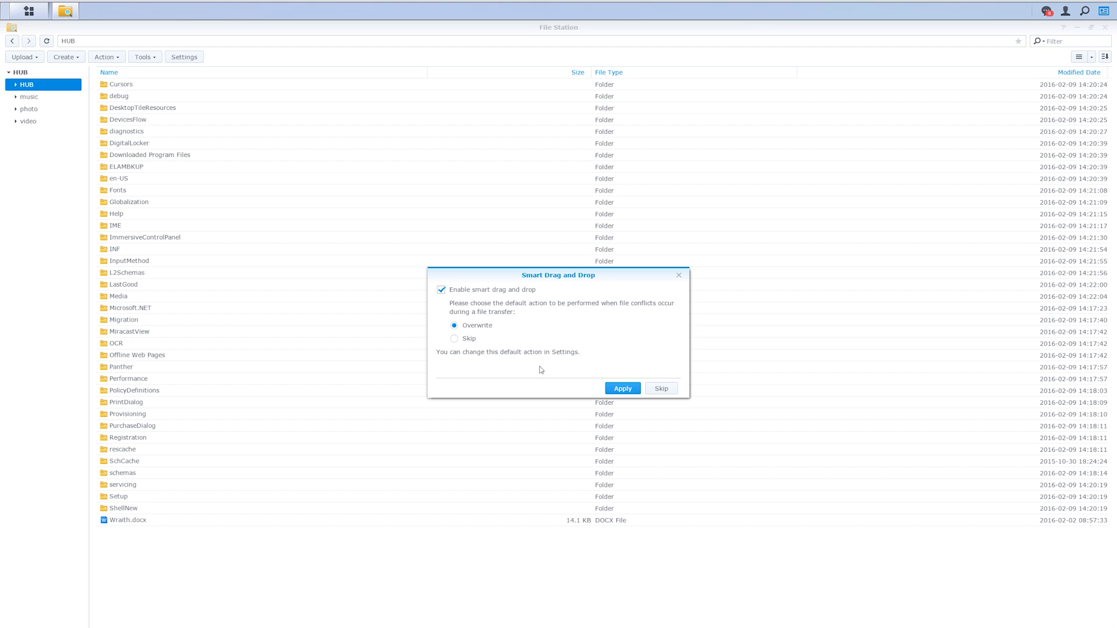
pyautogui.click(611, 388)
pyautogui.moveTo(128, 519); pyautogui.dragTo(123, 86)
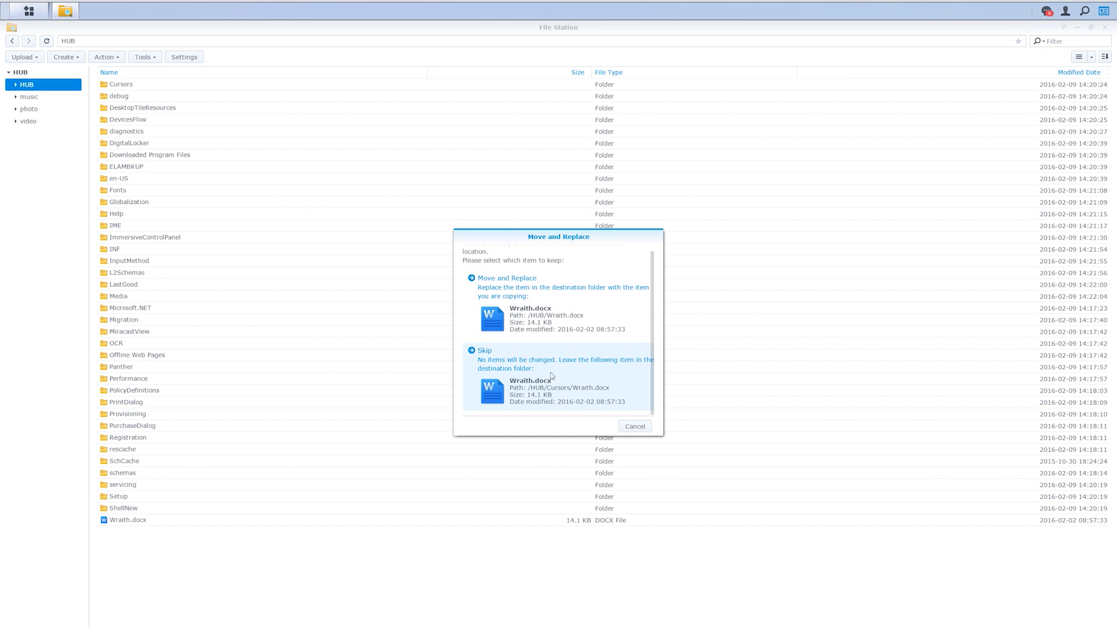
pyautogui.click(482, 306)
# - Examine the Offline Web Pages folder's properties and the full permission entry of the second listed user
pyautogui.rightClick(127, 355)
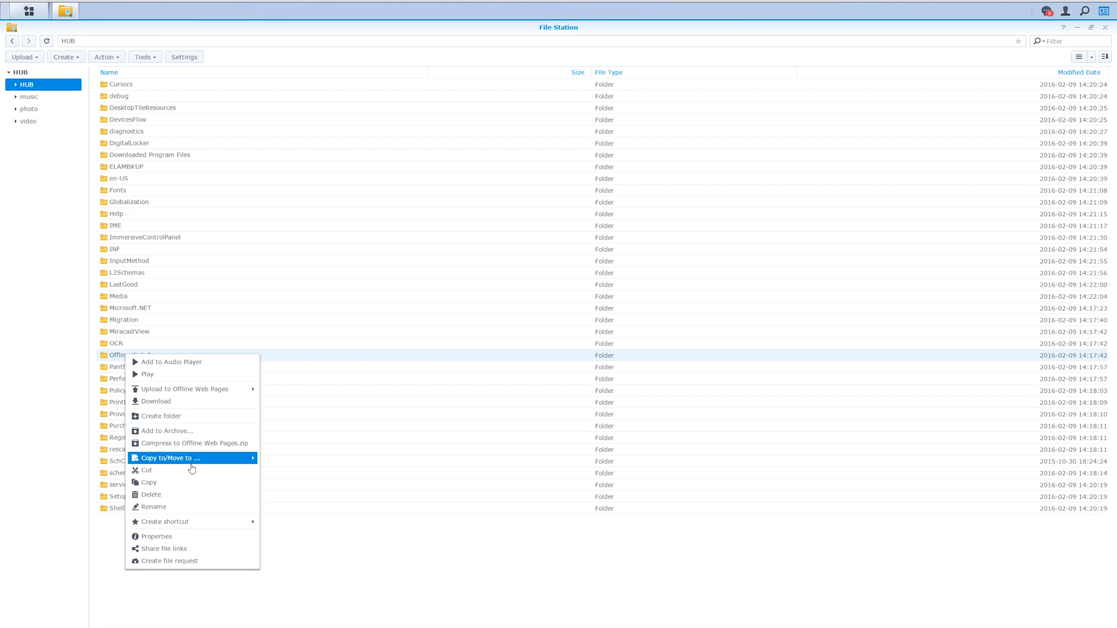
pyautogui.click(192, 536)
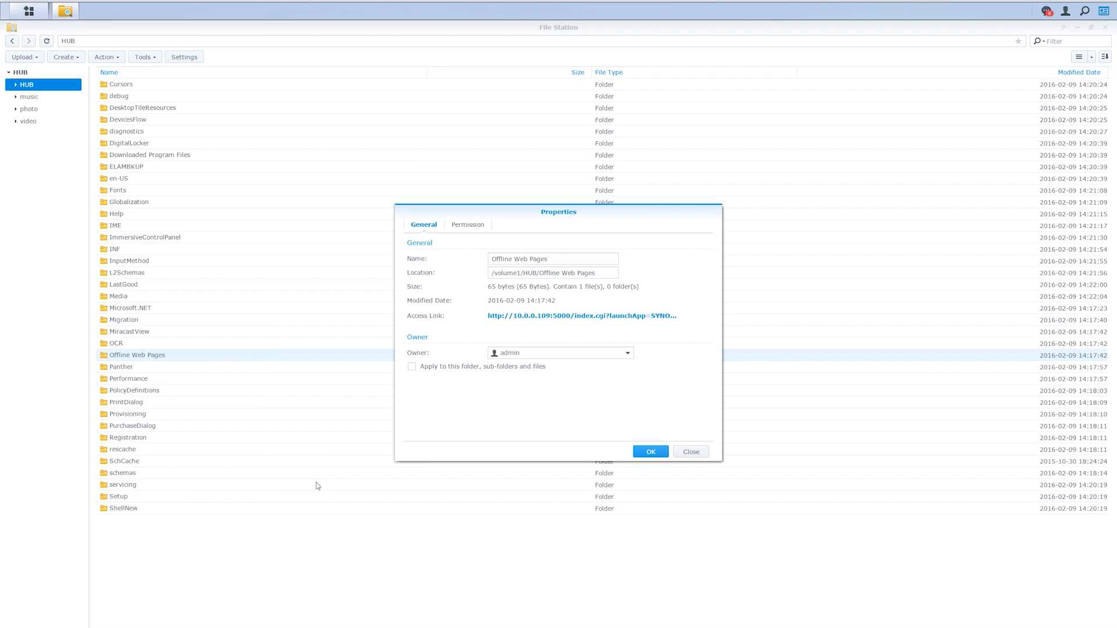
pyautogui.click(466, 225)
pyautogui.doubleClick(435, 282)
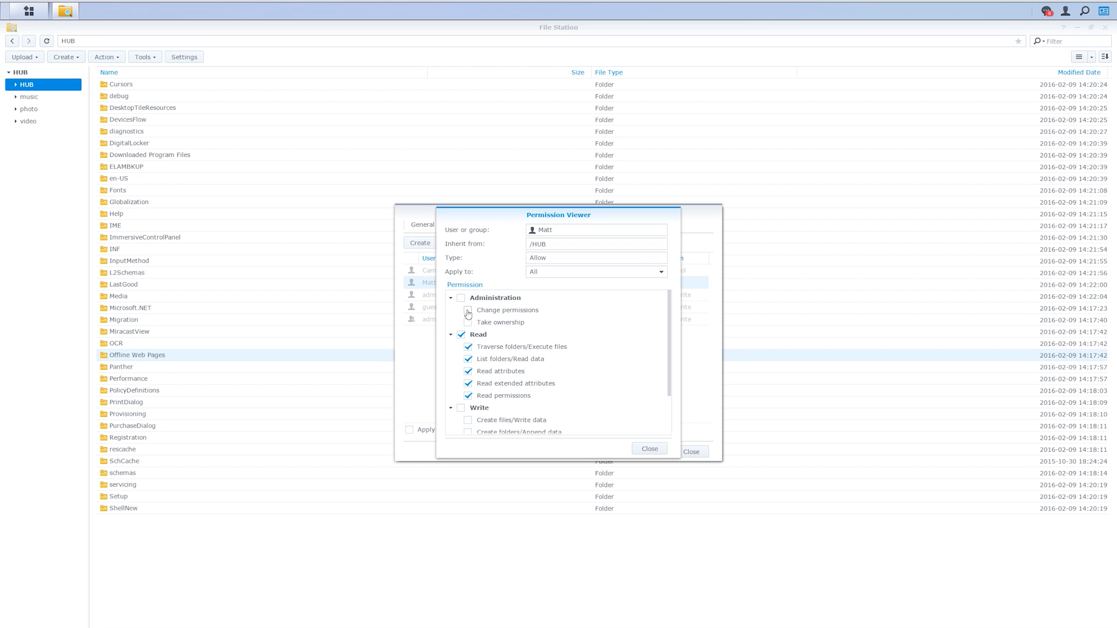
pyautogui.moveTo(671, 340); pyautogui.dragTo(669, 377)
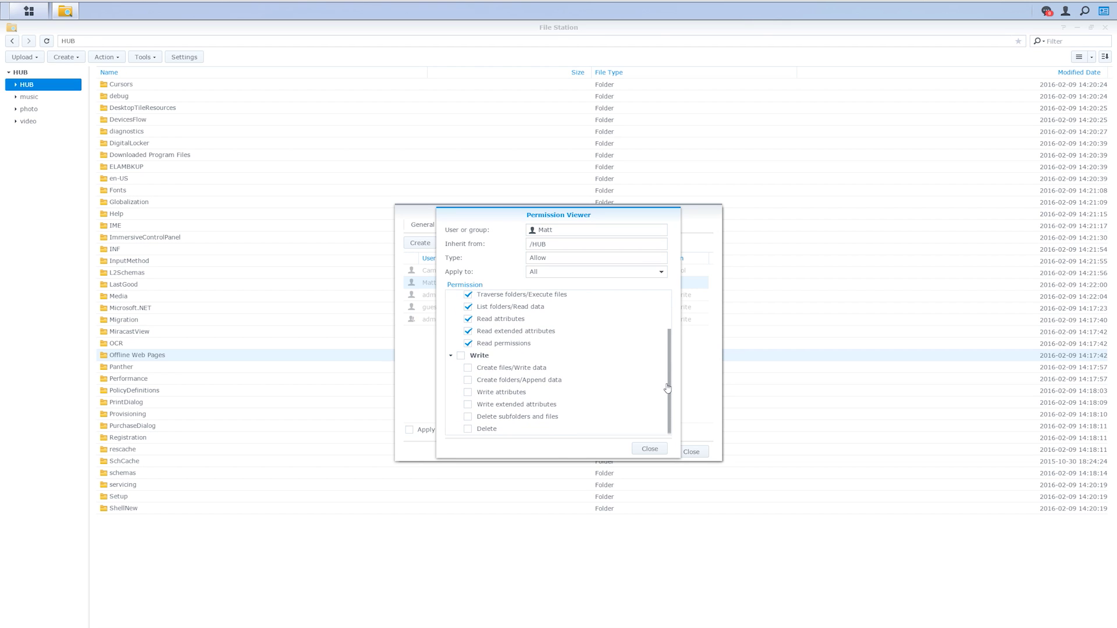
pyautogui.click(647, 448)
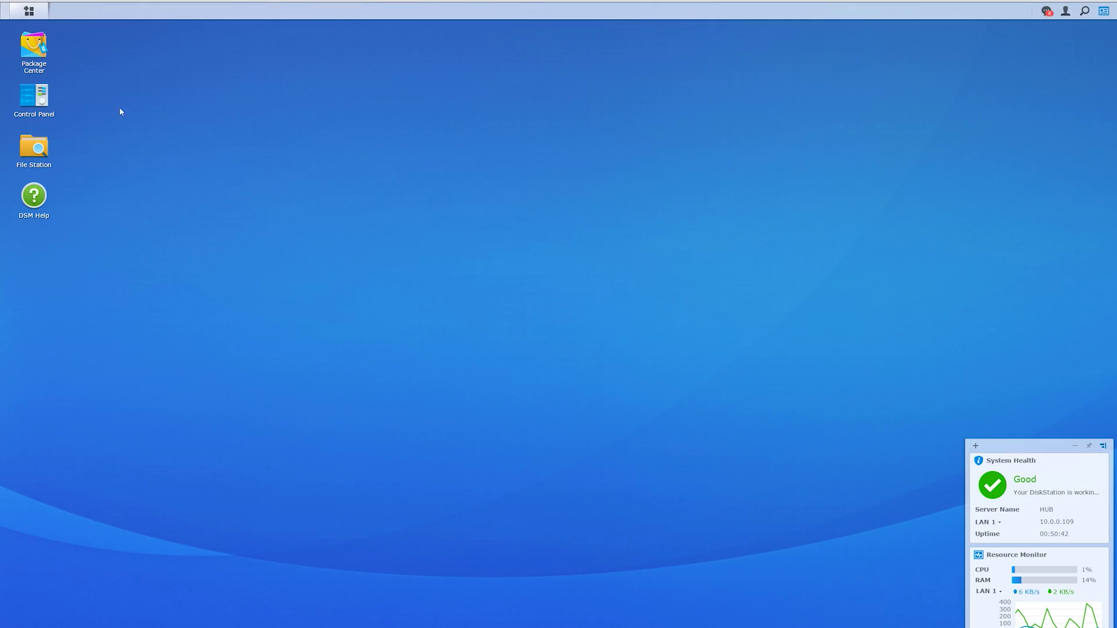
# - Switch to Photo Station and view the first photo and the AMD logo close-up in the AMD Wraith album
pyautogui.click(38, 14)
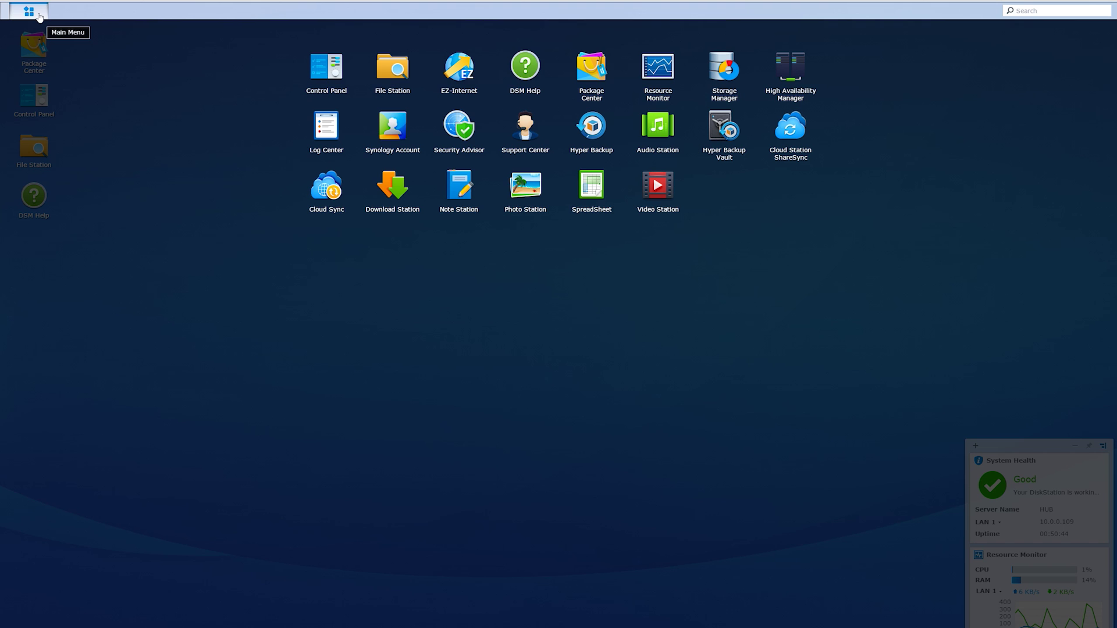
pyautogui.click(523, 195)
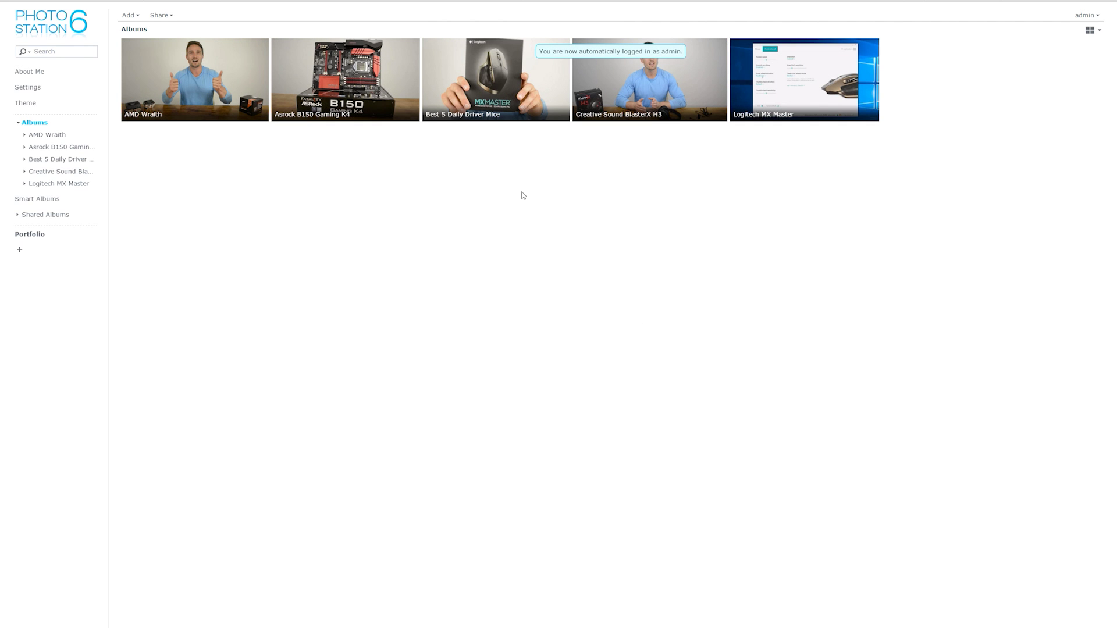
pyautogui.click(237, 100)
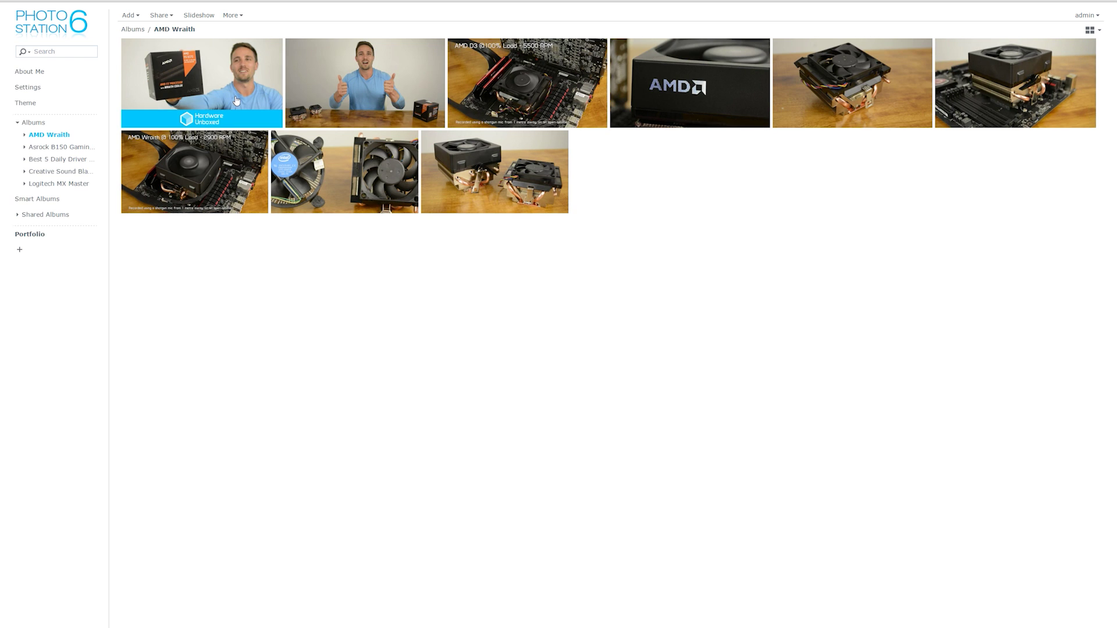
pyautogui.click(236, 101)
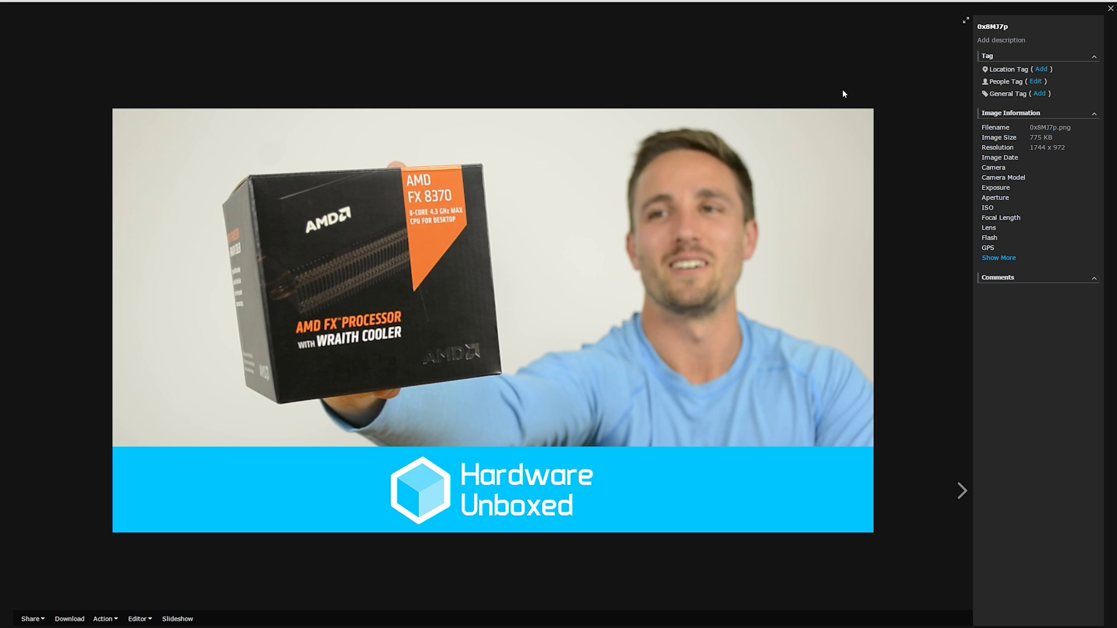
pyautogui.click(1109, 10)
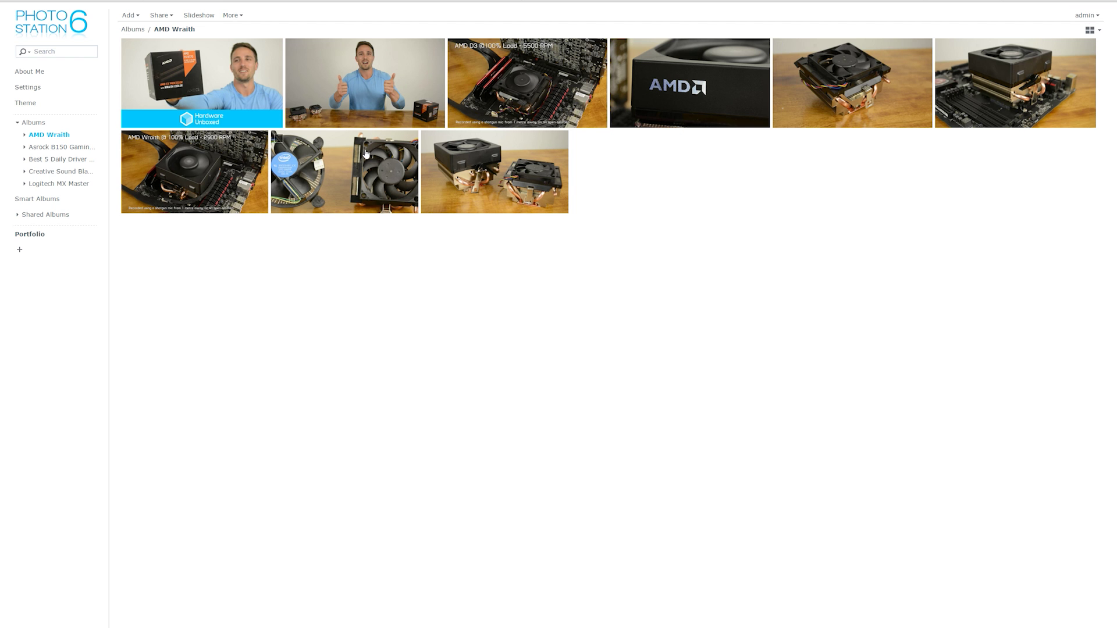
pyautogui.click(687, 105)
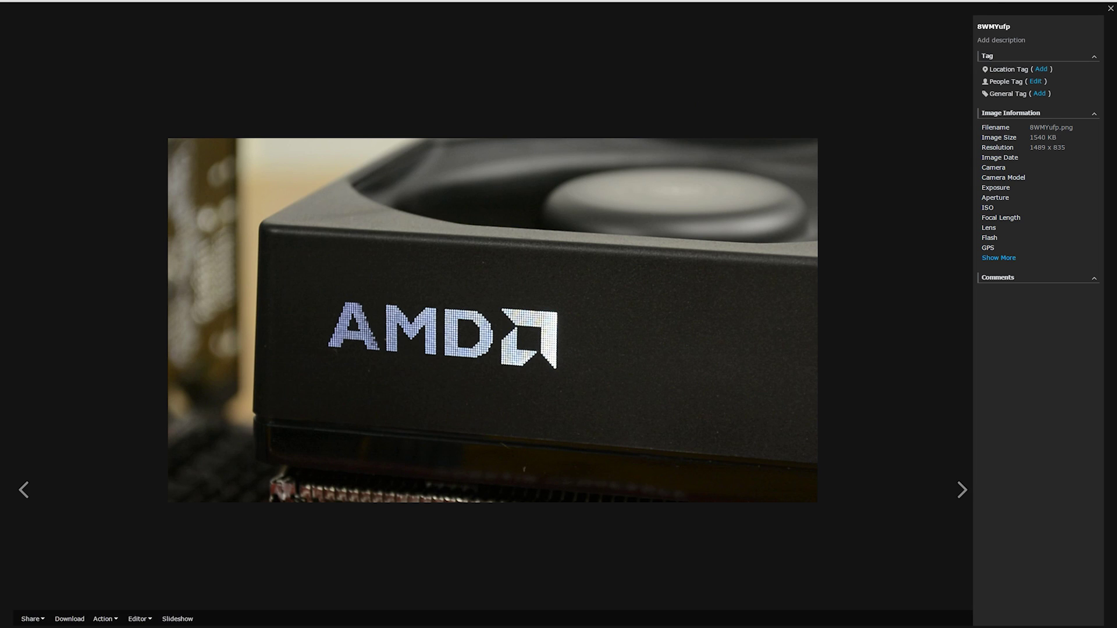
pyautogui.click(1110, 9)
# - View the first photo and the box-contents photo in the Asrock B150 Gaming K4 album
pyautogui.click(75, 147)
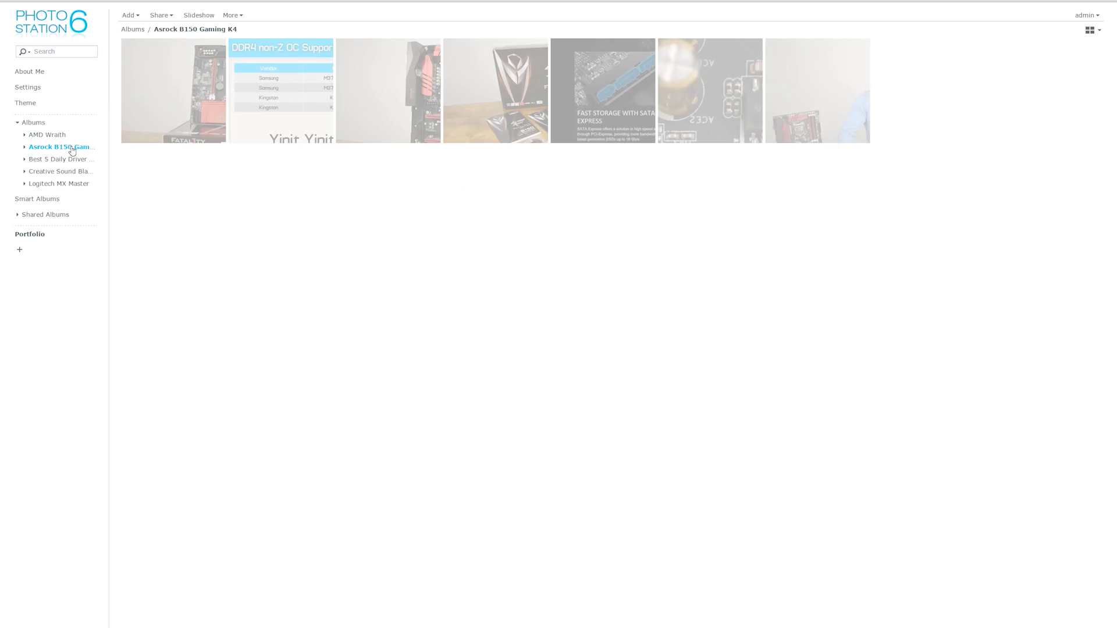
pyautogui.click(219, 107)
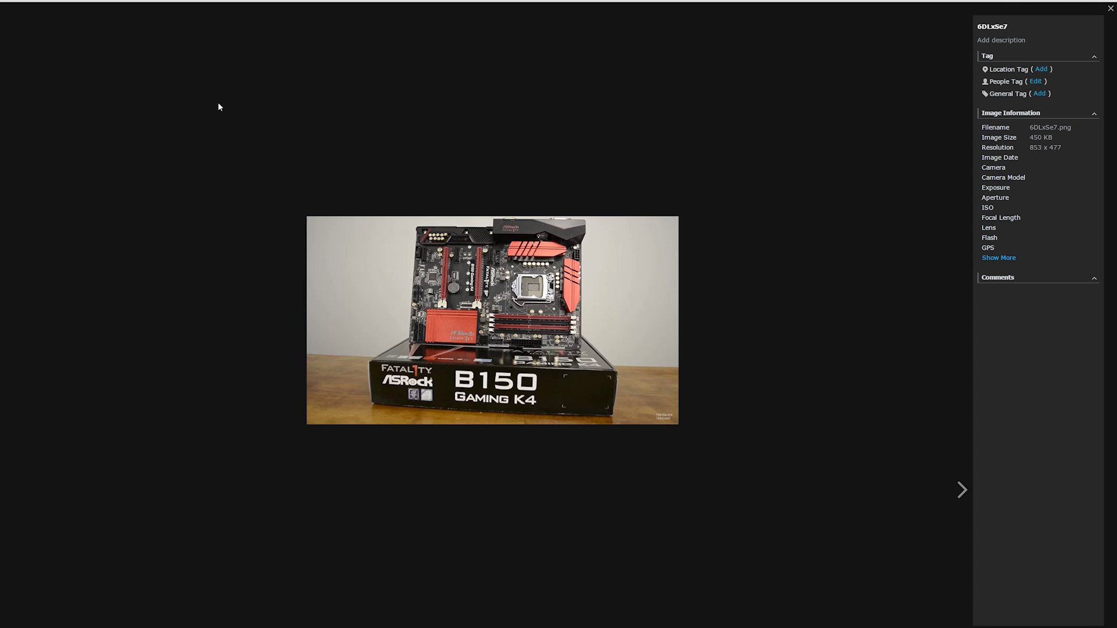
pyautogui.click(1110, 8)
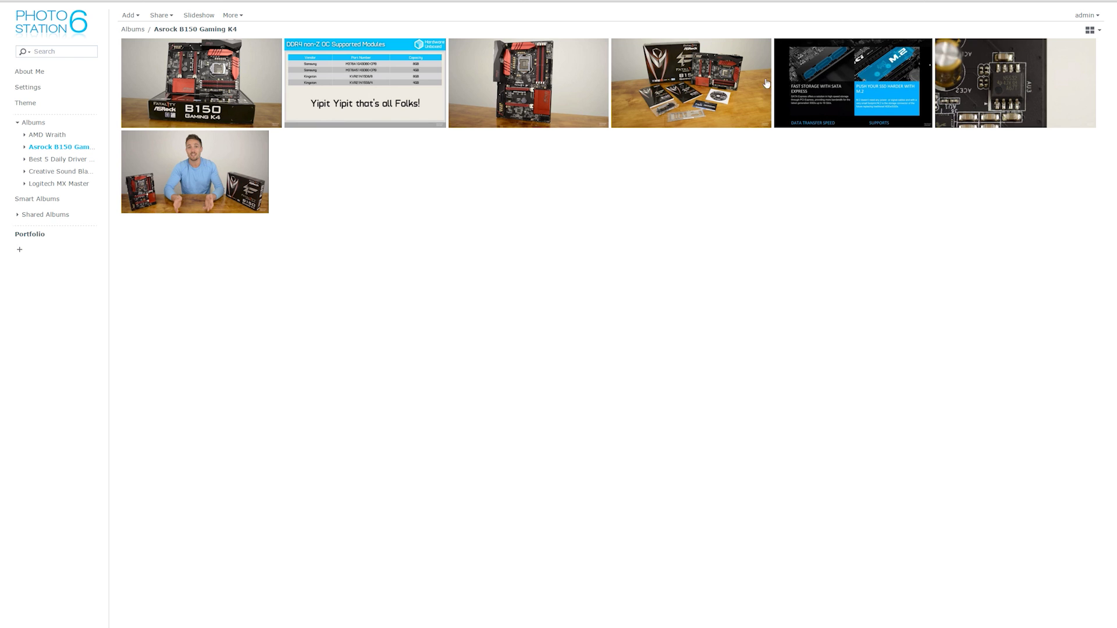
pyautogui.click(735, 81)
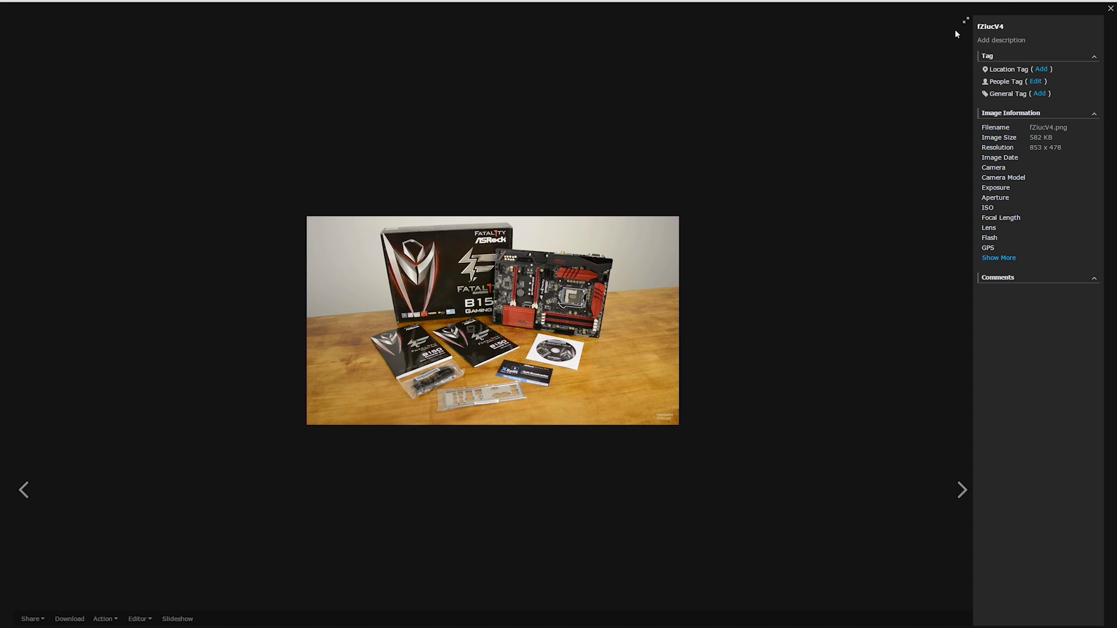
pyautogui.click(1110, 8)
# - View the close-up photo of the grey mouse with the orange stripe in the Best 5 Daily Driver Mice album
pyautogui.click(76, 159)
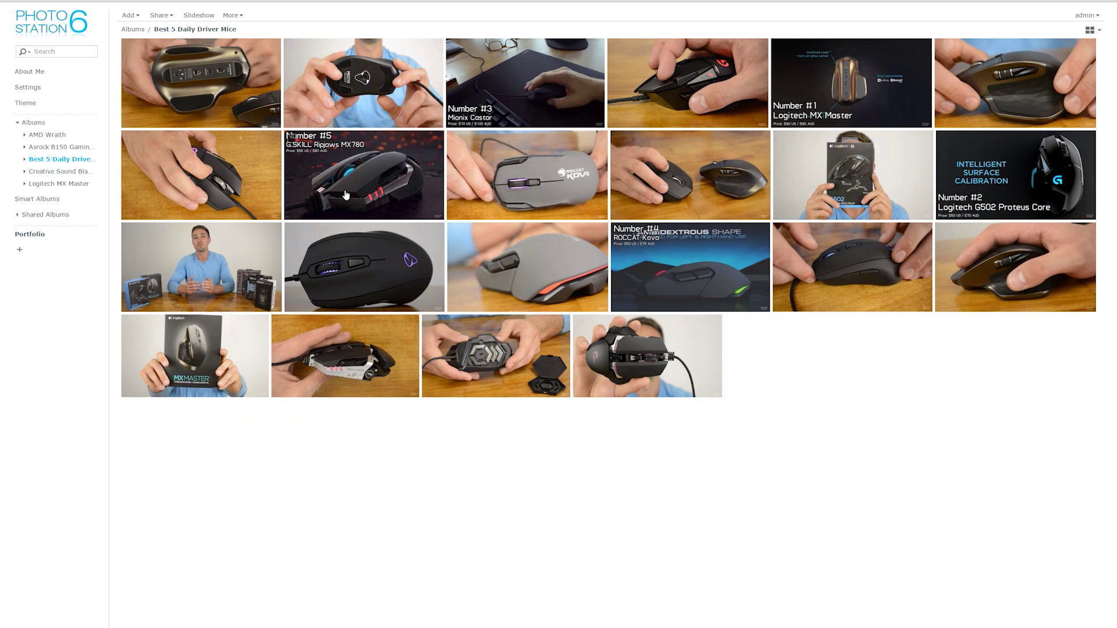
pyautogui.click(536, 251)
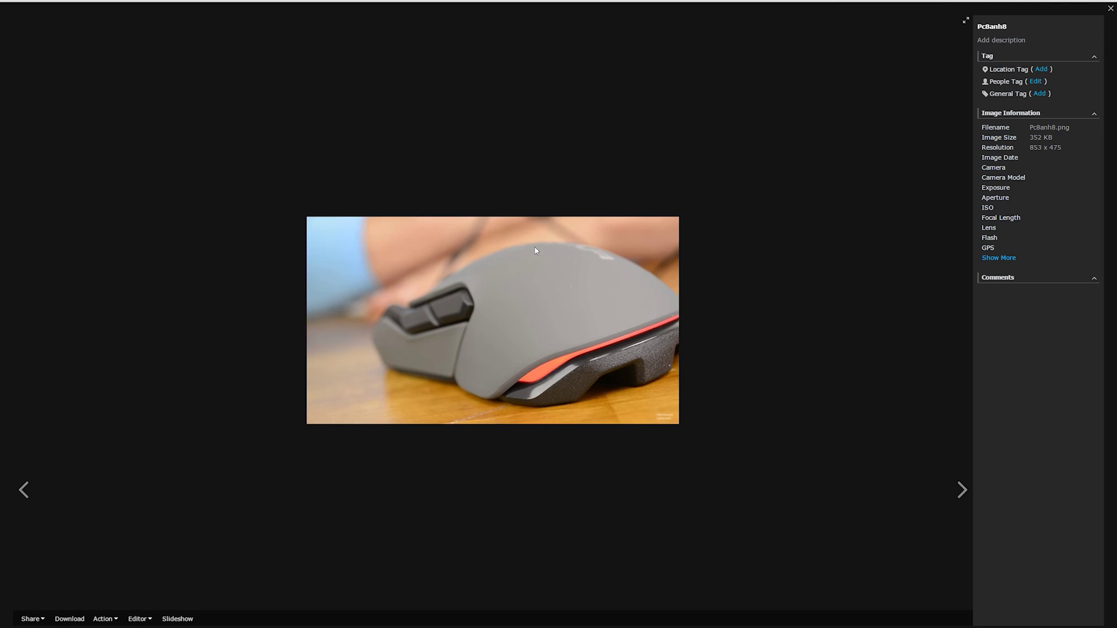
pyautogui.click(1111, 9)
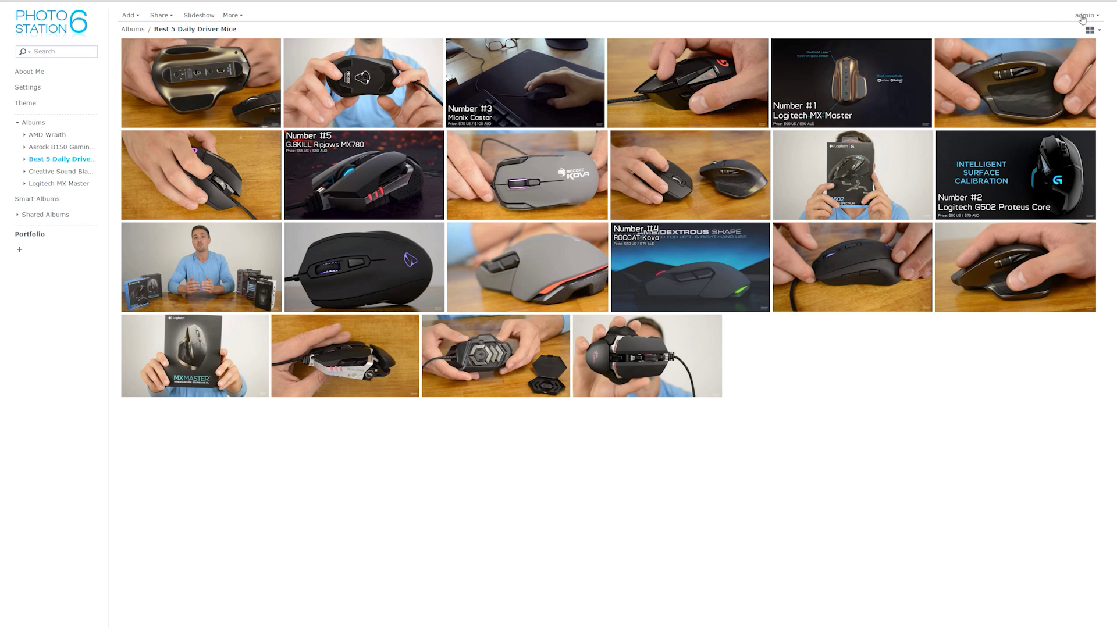
# - Switch to Audio Station and play the HOT 108 JAMZ station from the Hip Hop category of SHOUTcast(TM) internet radio
pyautogui.click(660, 327)
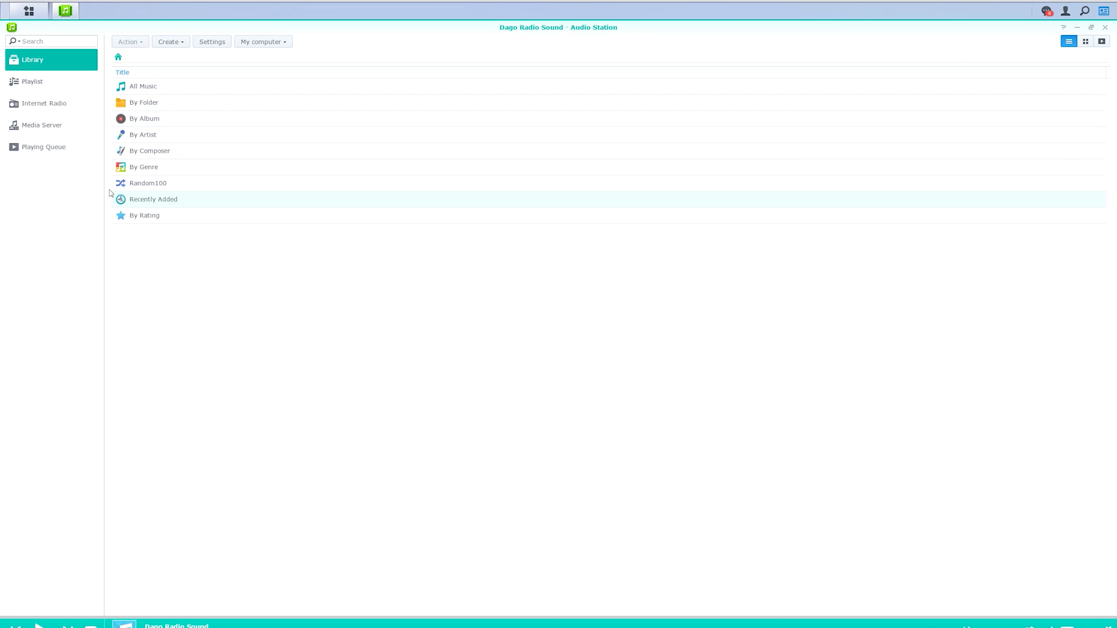
pyautogui.click(39, 84)
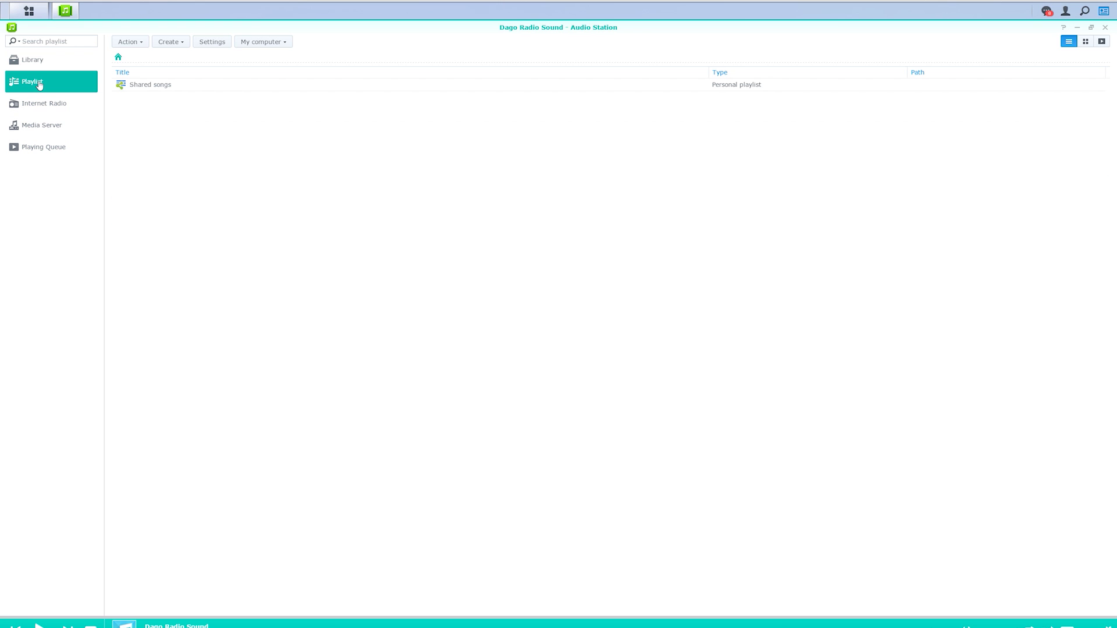
pyautogui.click(46, 109)
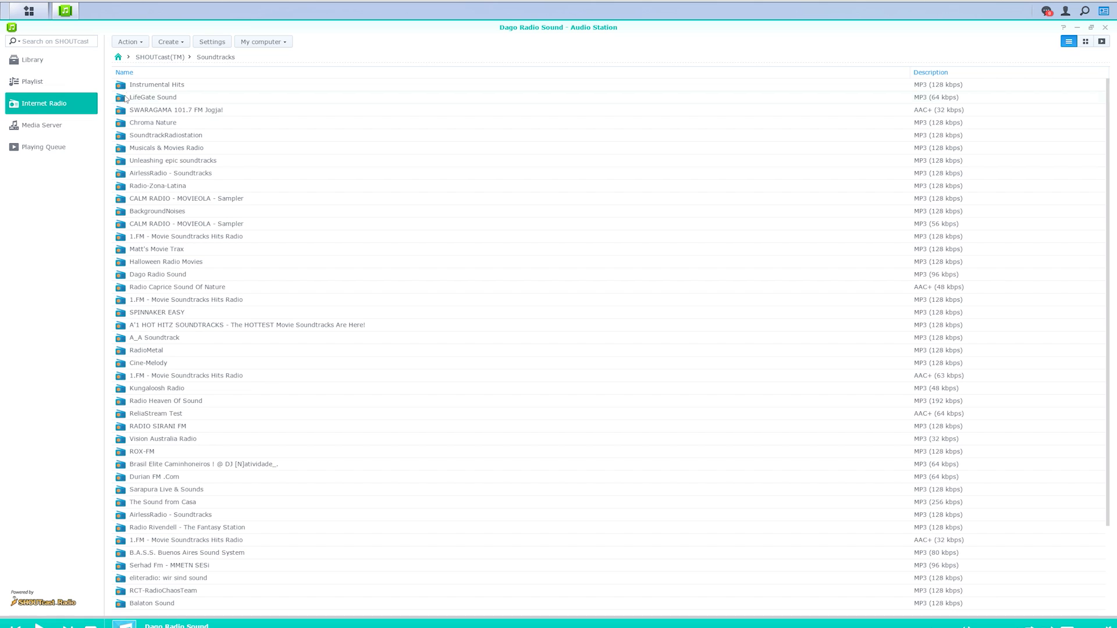
pyautogui.click(81, 105)
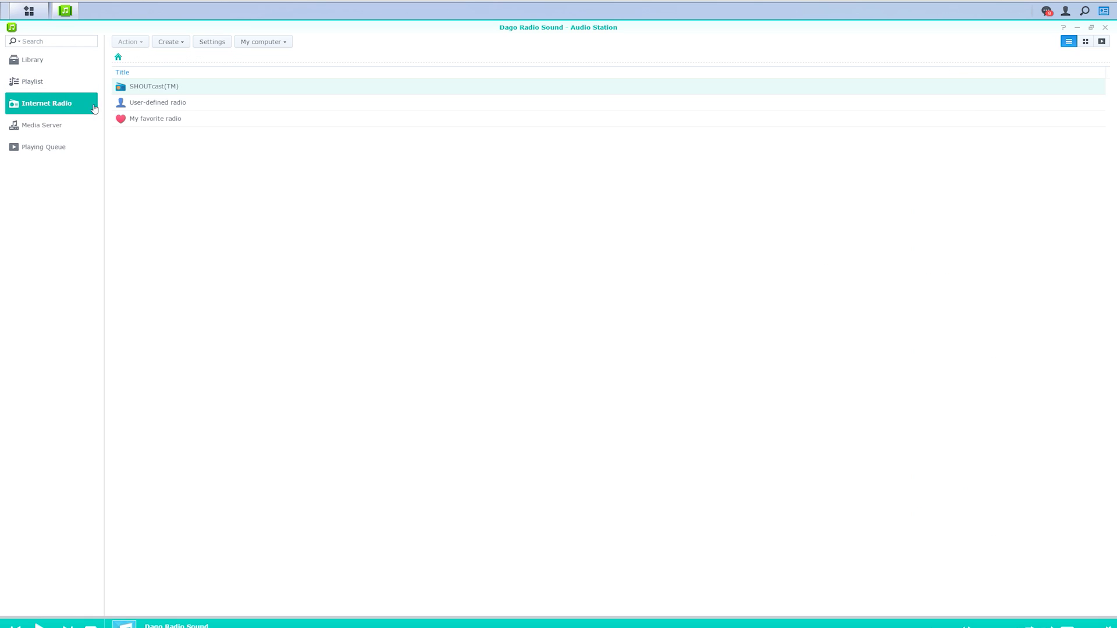
pyautogui.doubleClick(142, 88)
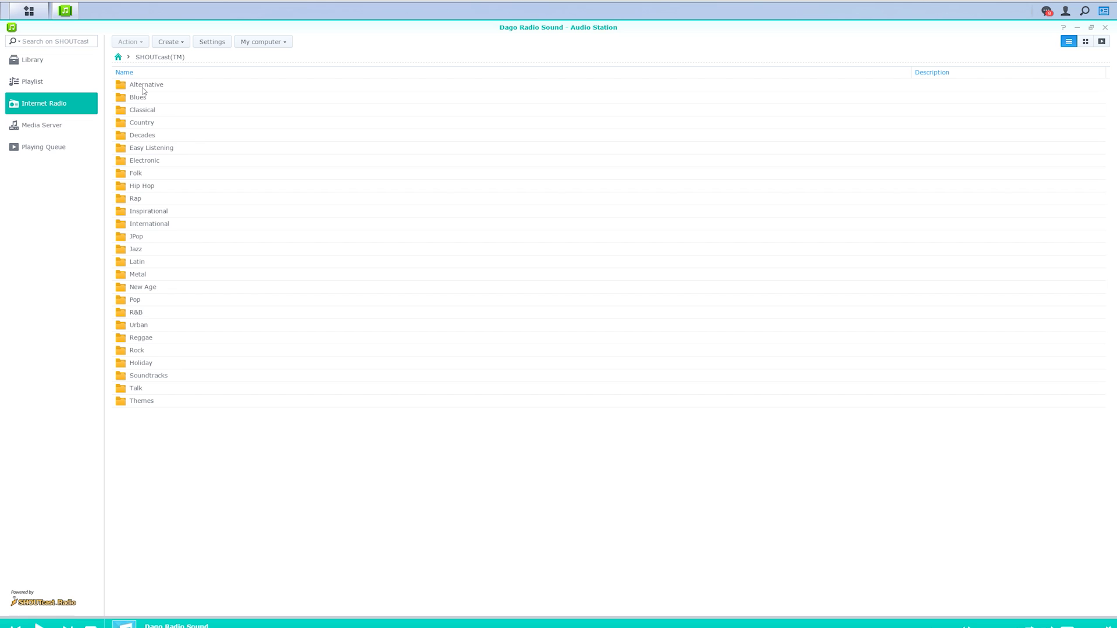
pyautogui.doubleClick(145, 186)
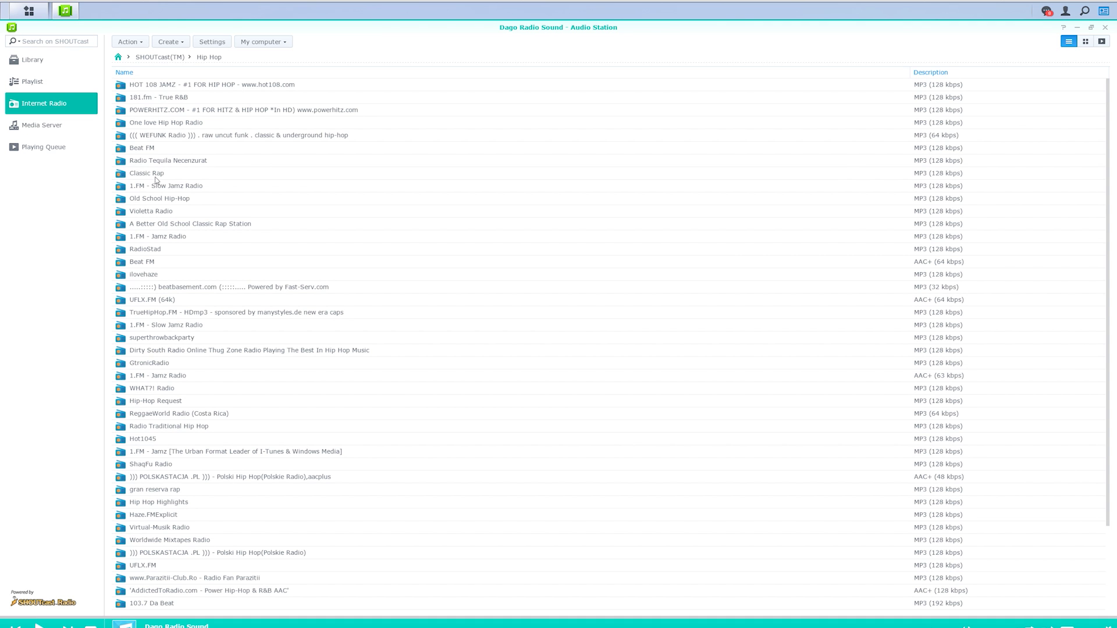
pyautogui.doubleClick(232, 85)
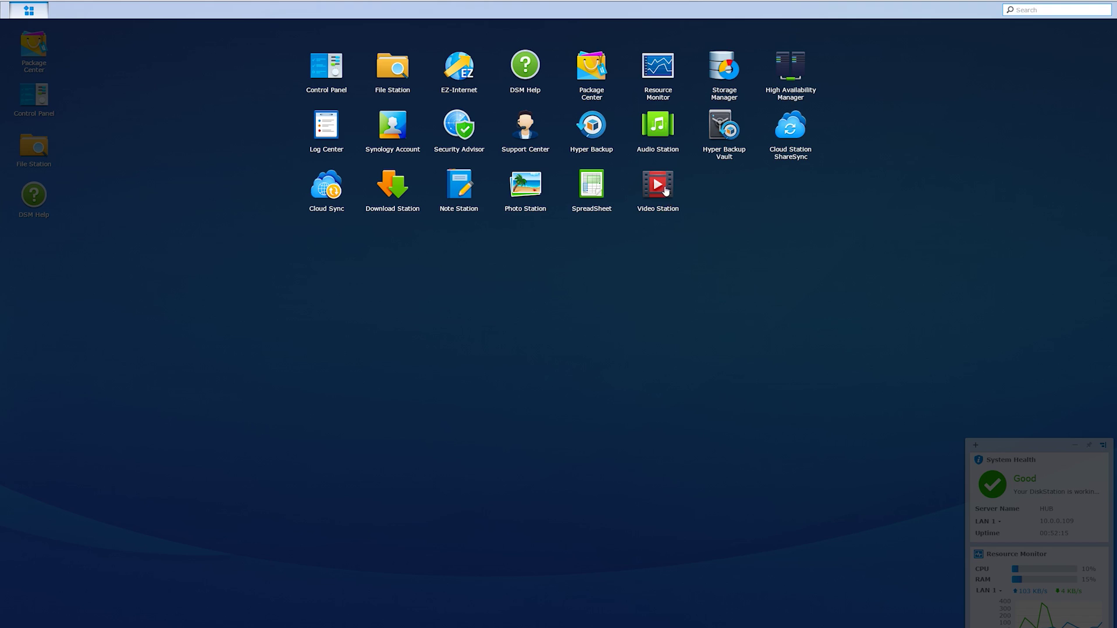
# - Switch to Video Station and browse the featured movies, including MacGruber, Riddick, Mad Max: Fury Road, Avengers: Age of Ultron and Sicario
pyautogui.click(666, 191)
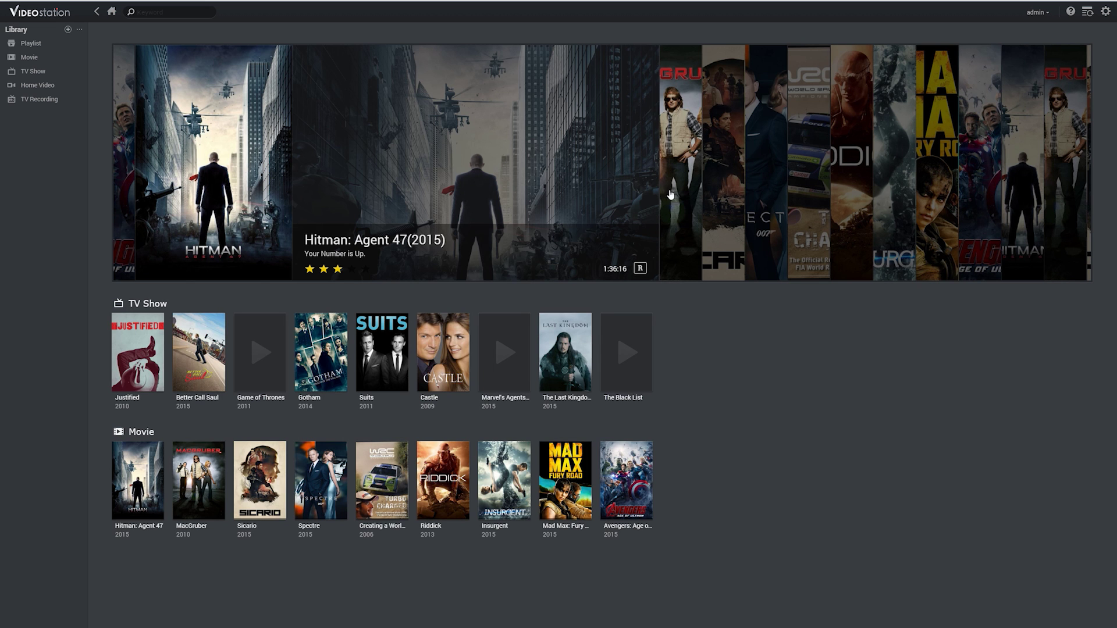
pyautogui.click(695, 163)
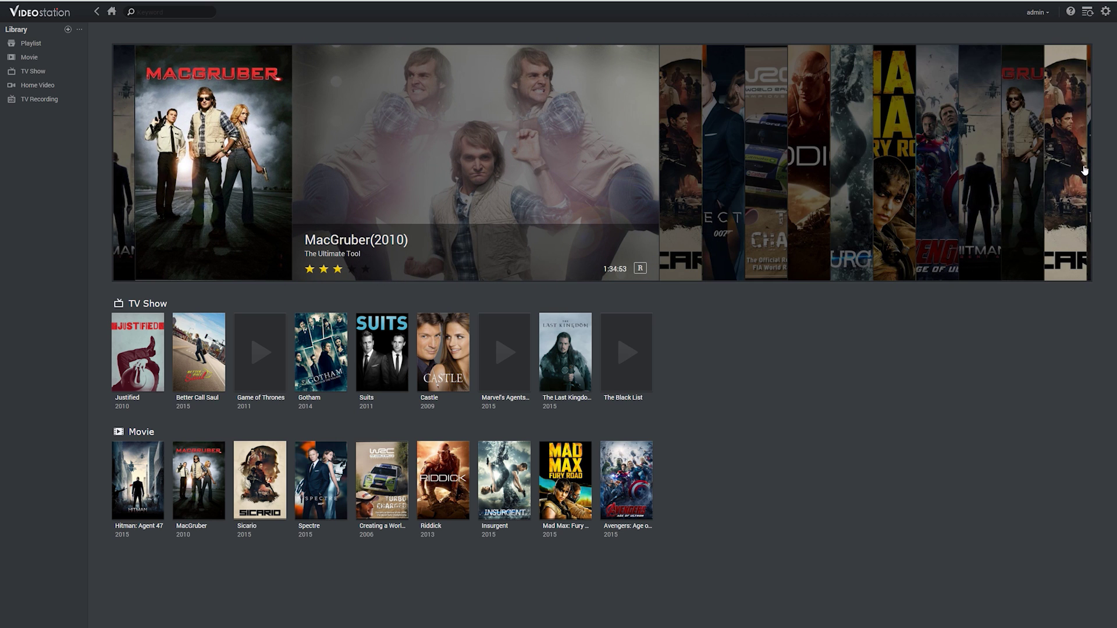
pyautogui.click(811, 172)
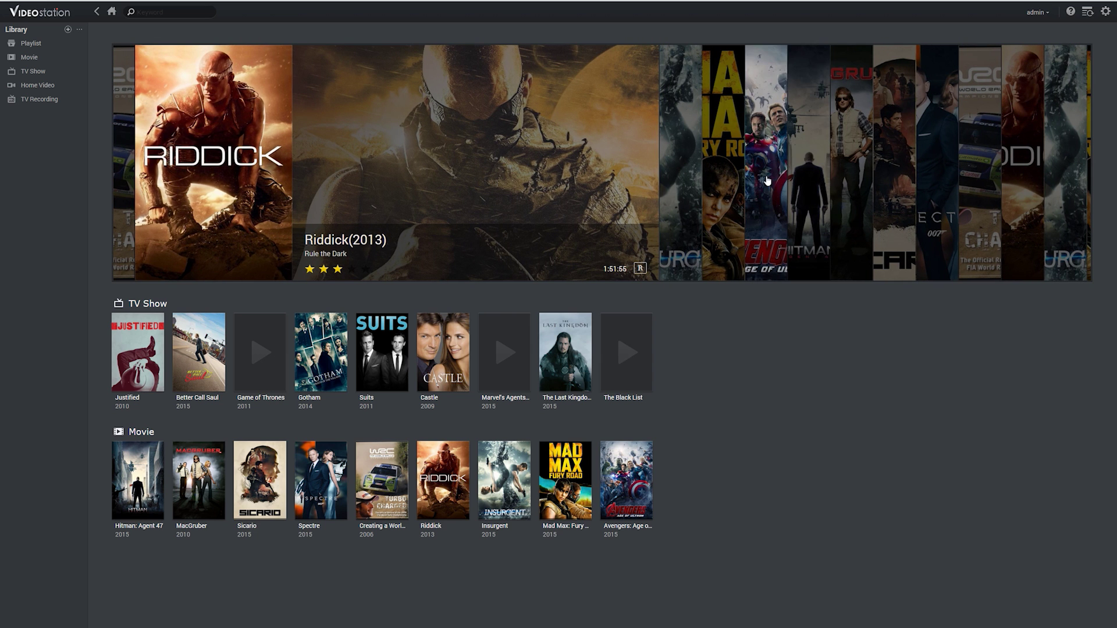
pyautogui.click(731, 181)
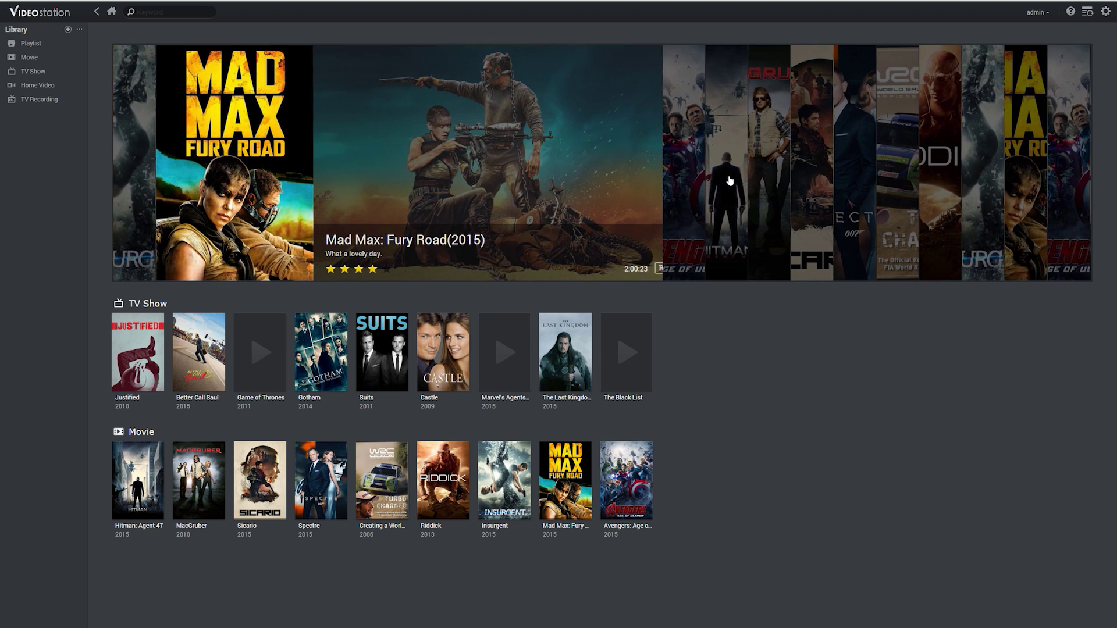
pyautogui.click(694, 175)
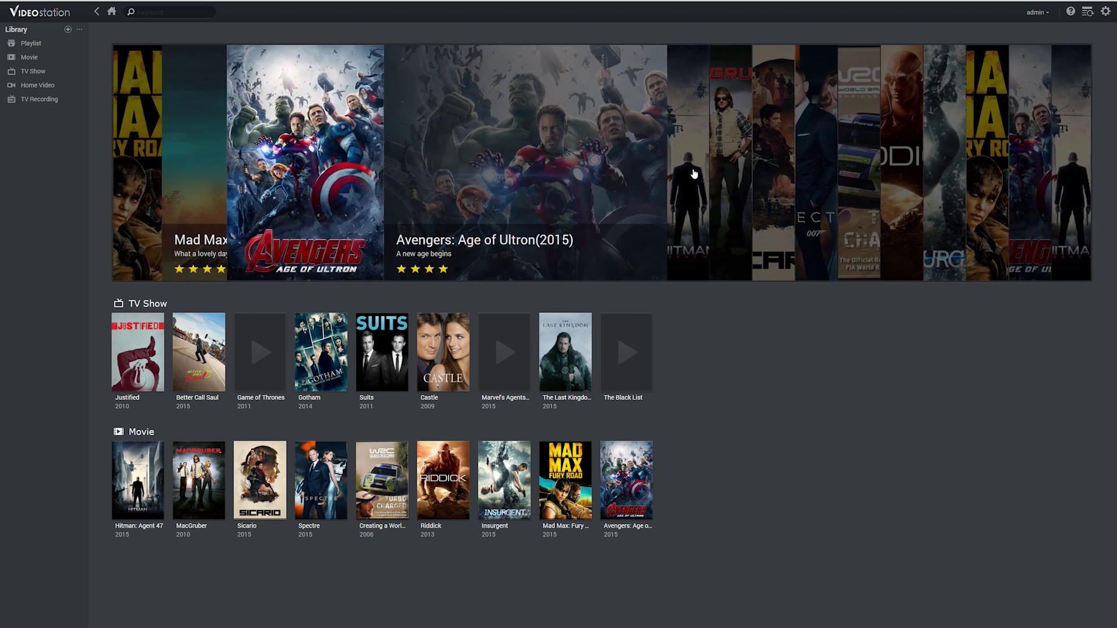
pyautogui.click(700, 173)
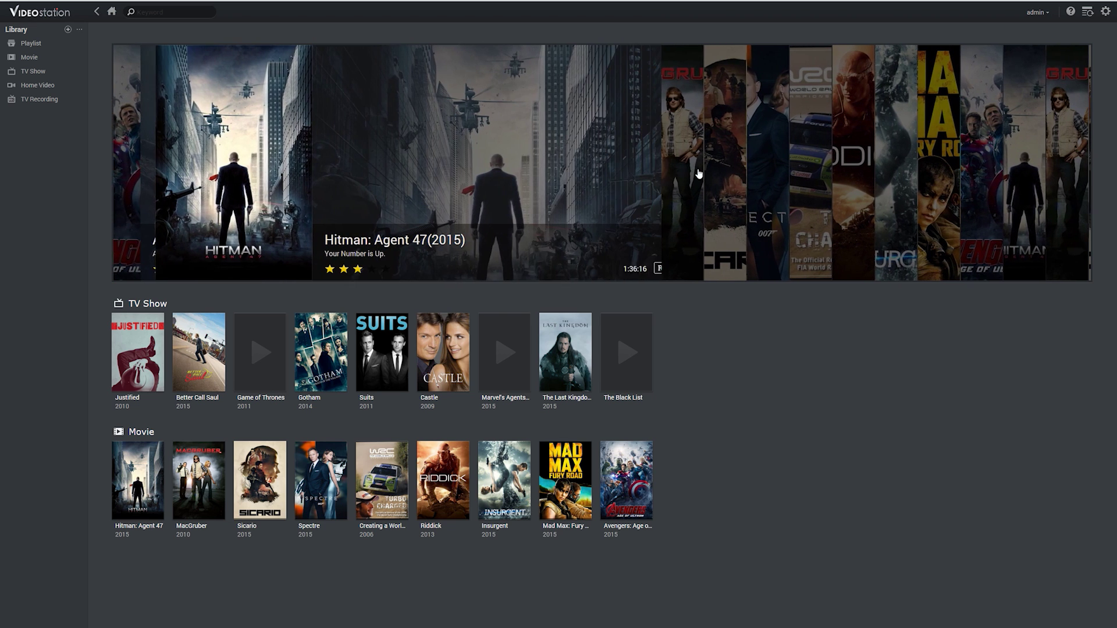
pyautogui.click(727, 176)
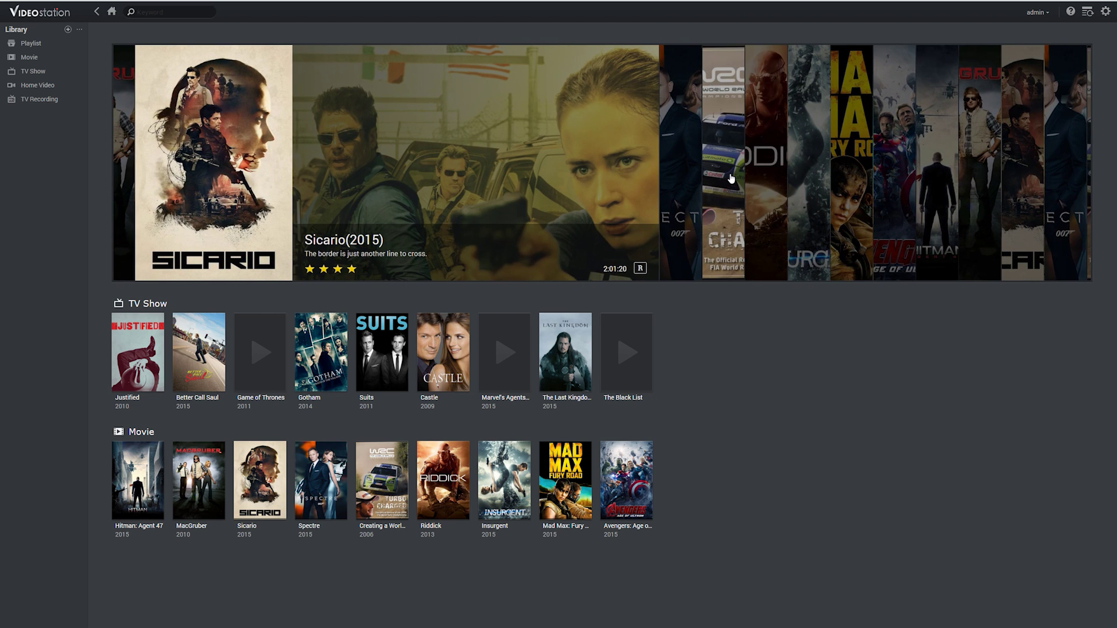
# - Browse the featured movies banner through Creating a World: Aeon Flux, Mad Max: Fury Road and Insurgent
pyautogui.click(731, 178)
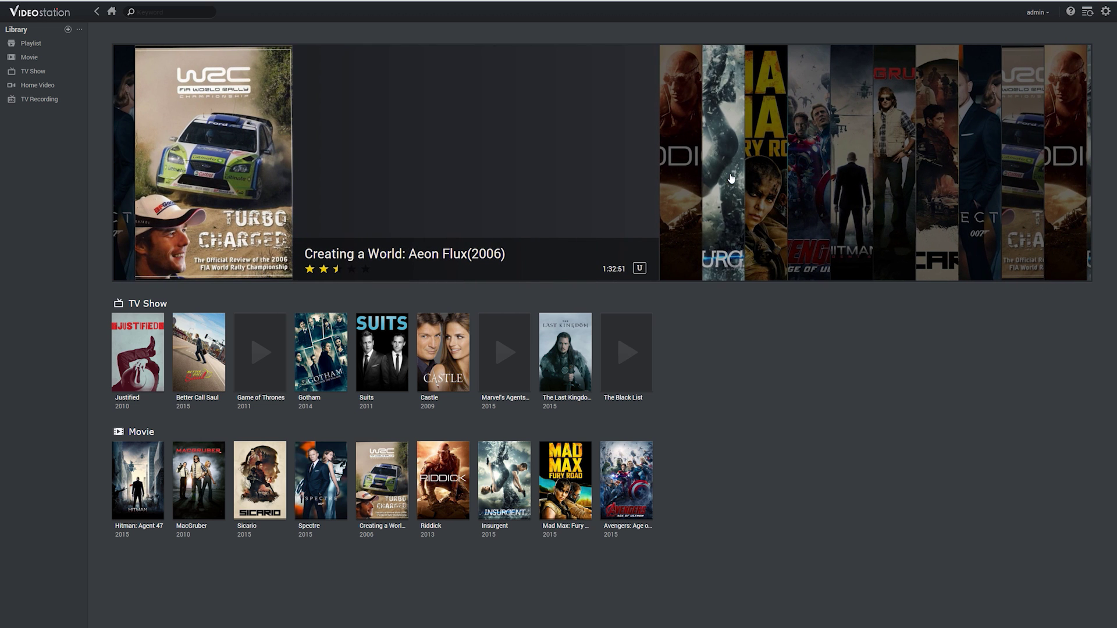
pyautogui.click(781, 184)
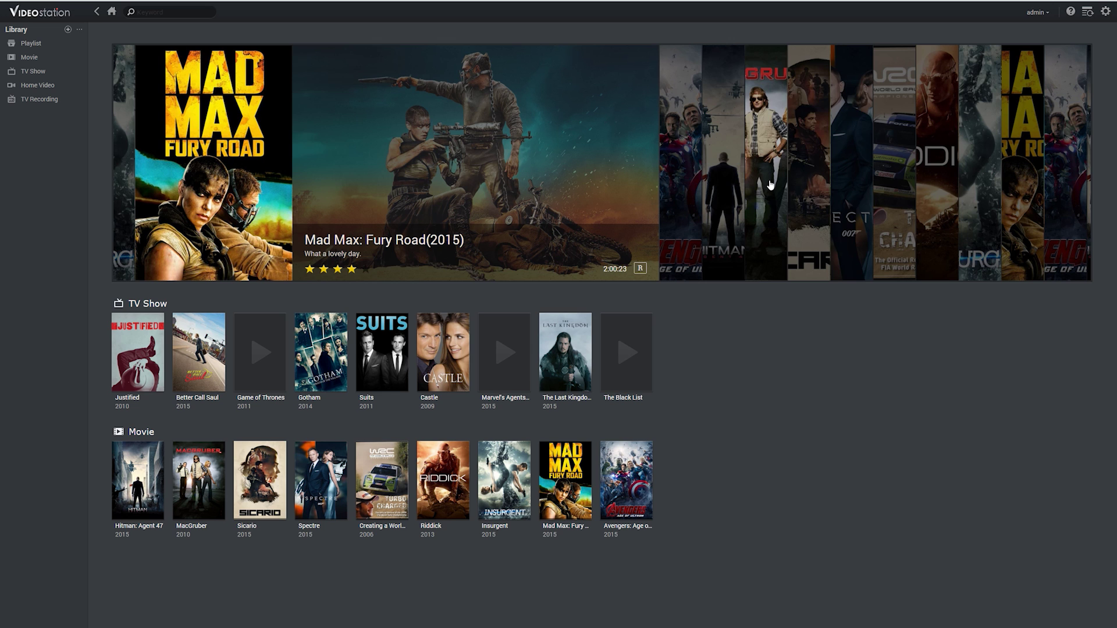
pyautogui.click(984, 203)
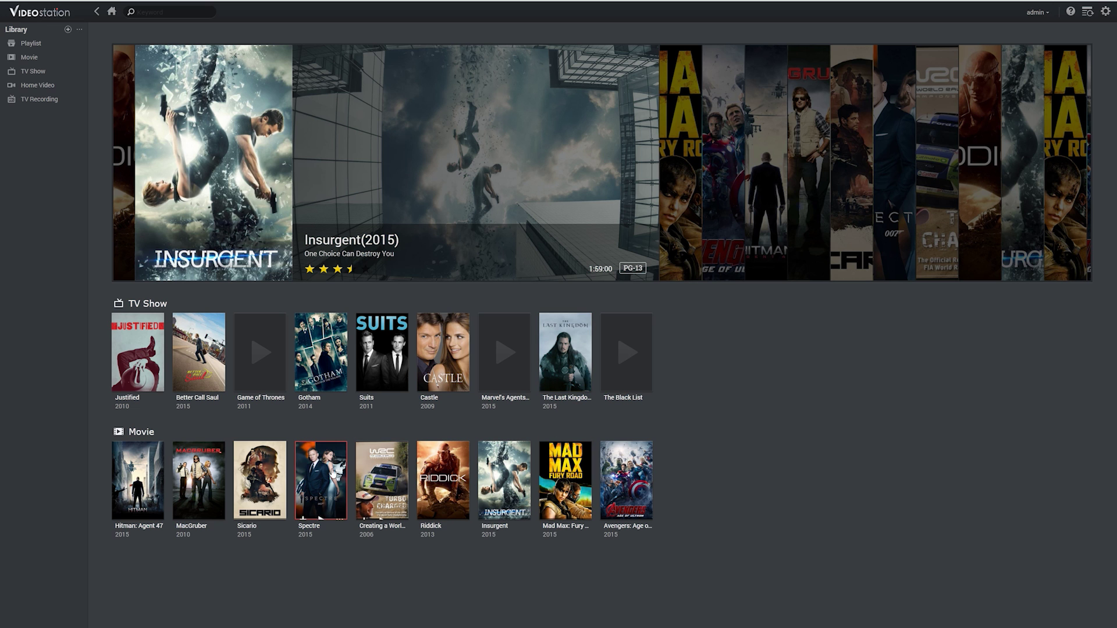
# - View the detail pages of Spectre and Avengers: Age of Ultron, returning to the Video Station homepage after each
pyautogui.click(312, 474)
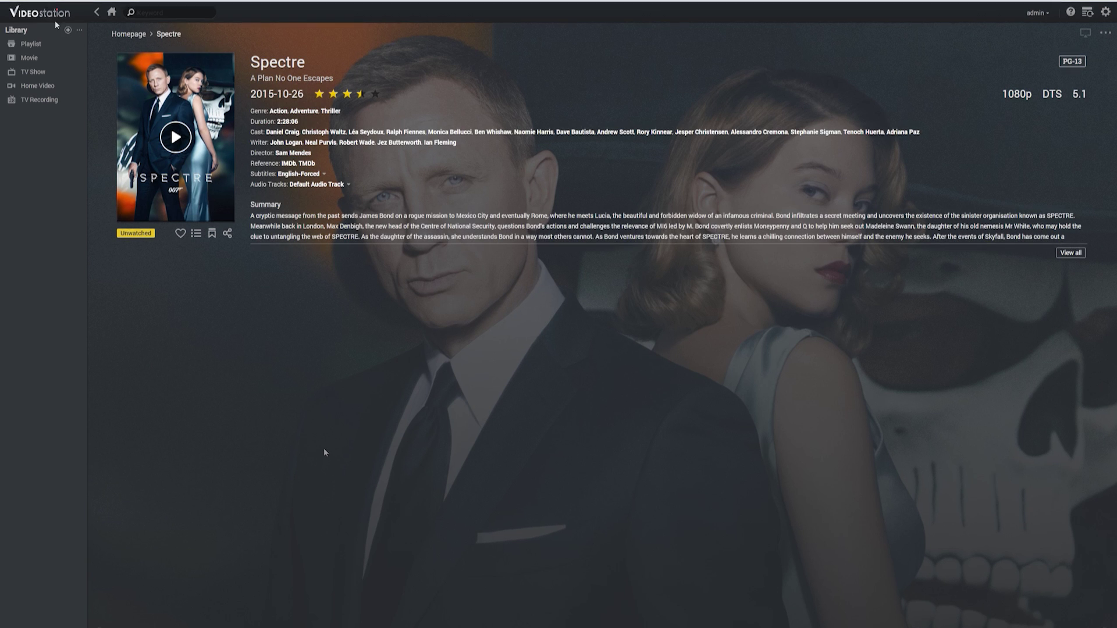
pyautogui.click(96, 11)
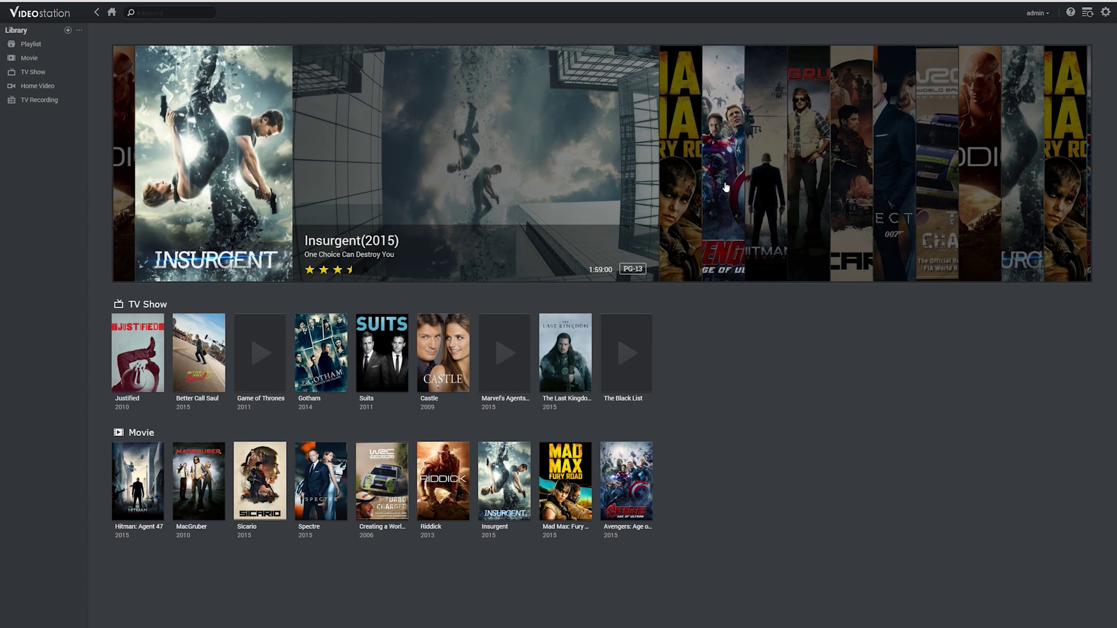
pyautogui.click(725, 185)
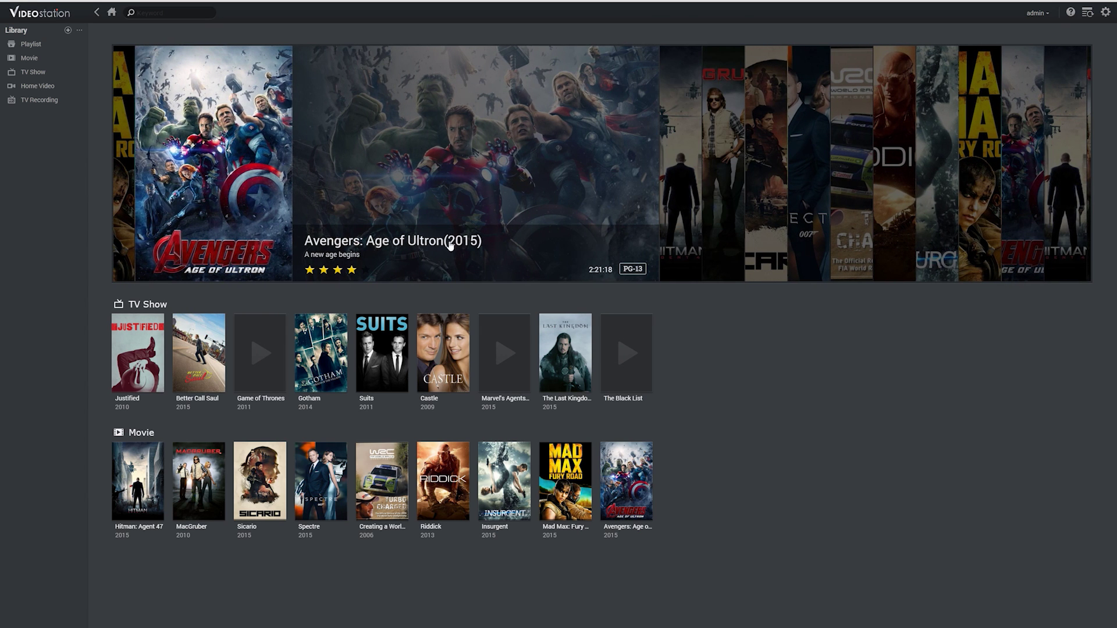
pyautogui.click(453, 246)
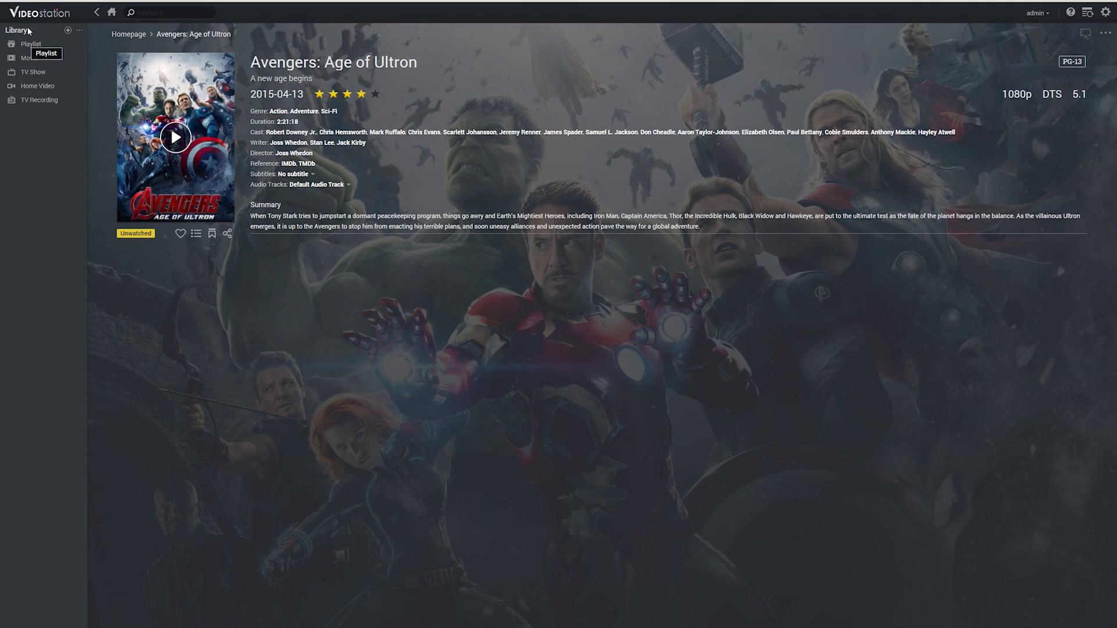
pyautogui.click(33, 14)
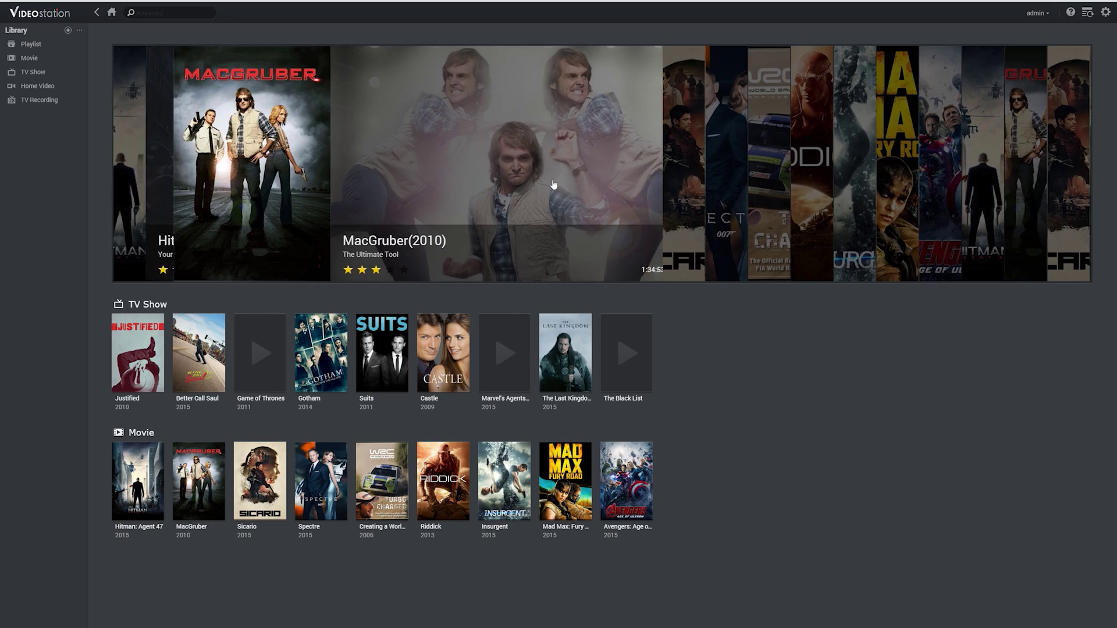
pyautogui.click(432, 184)
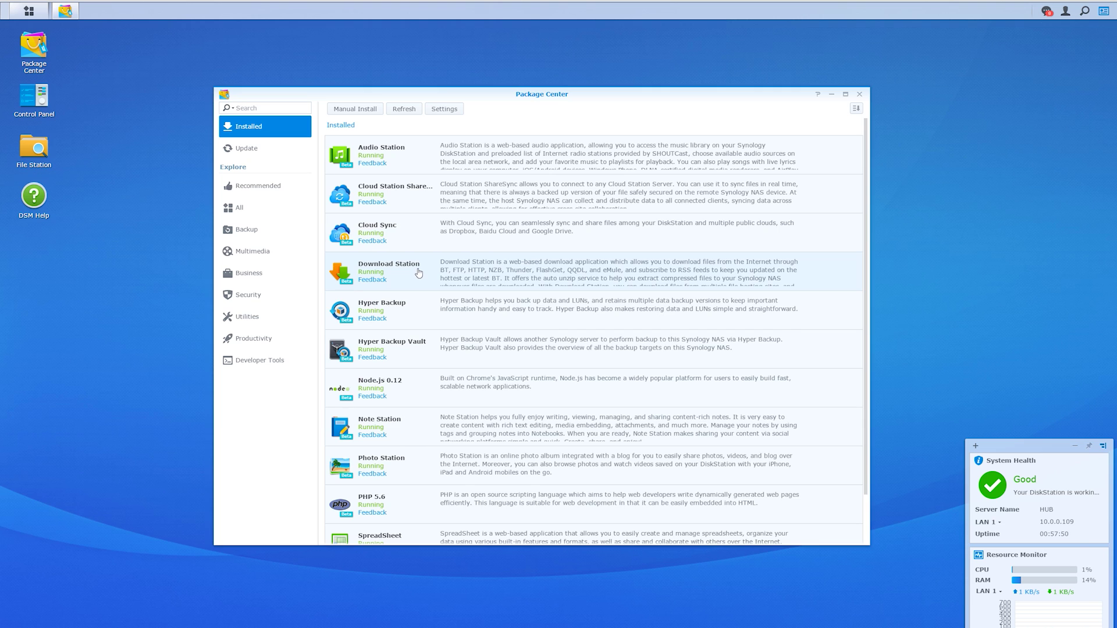
# - View the Download Station package details and its available actions in Package Center, and close Package Center
pyautogui.click(416, 271)
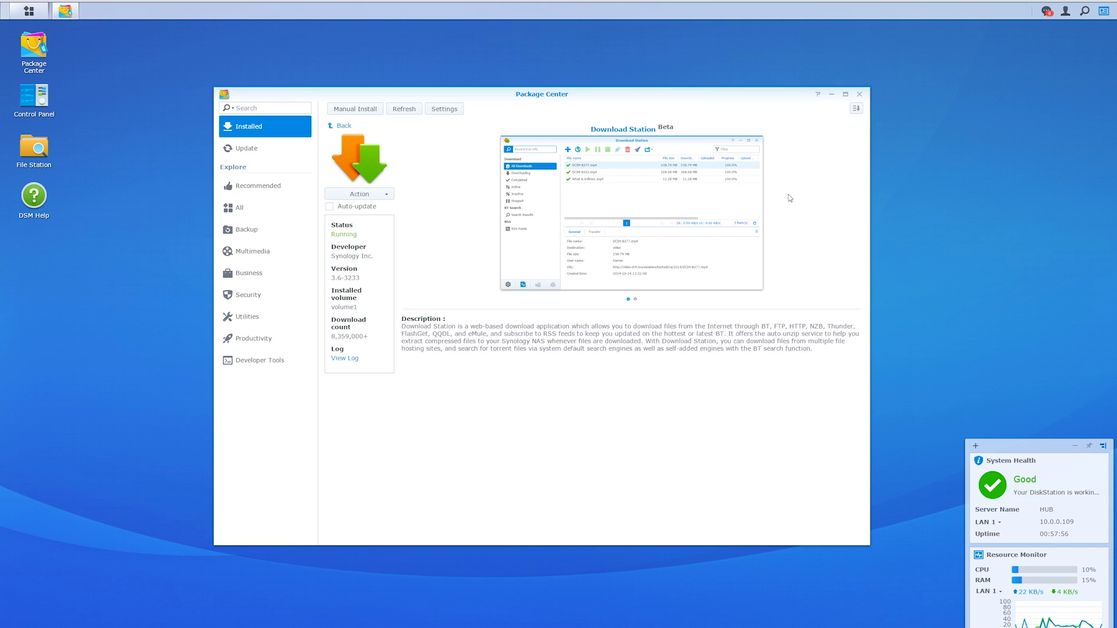
pyautogui.click(365, 196)
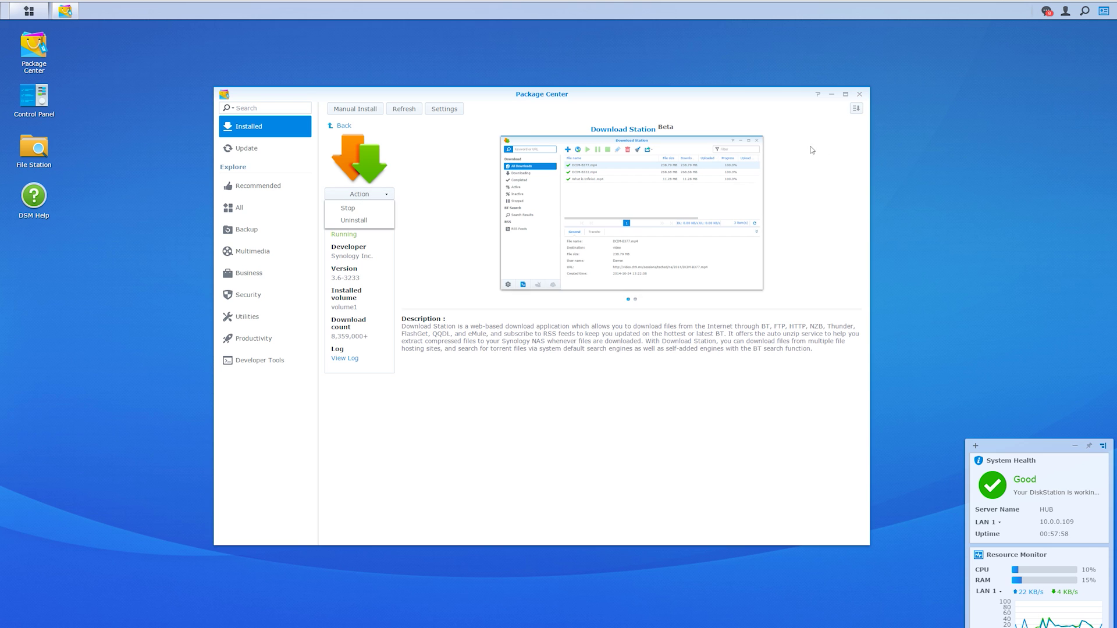
pyautogui.click(860, 95)
# - Open Download Station in a maximized window and set the HUB shared folder as its download destination
pyautogui.click(28, 10)
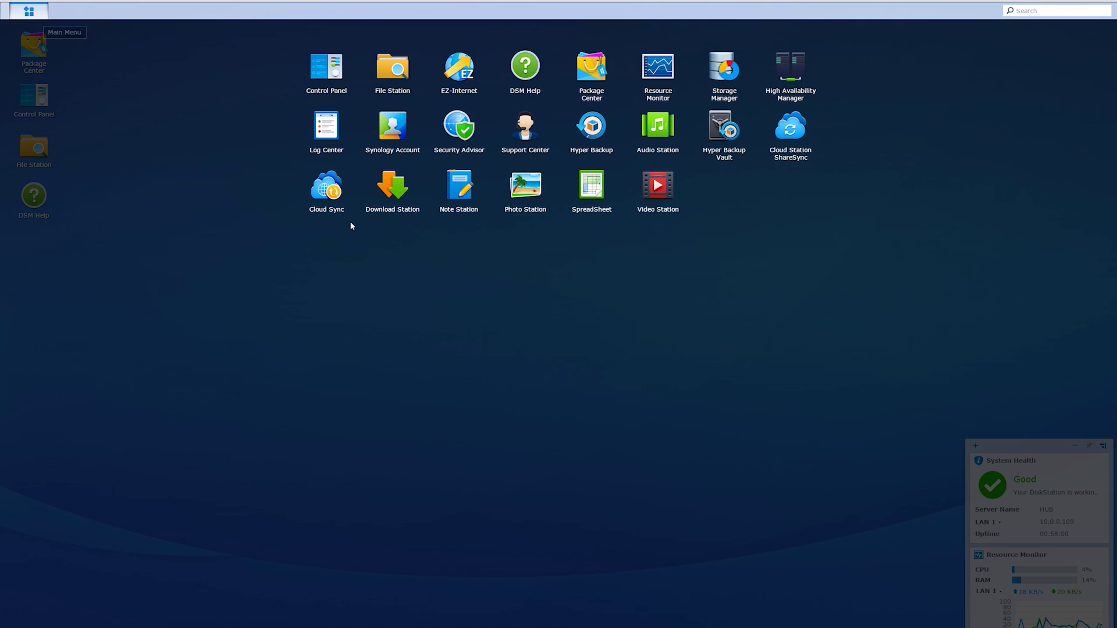
pyautogui.click(380, 189)
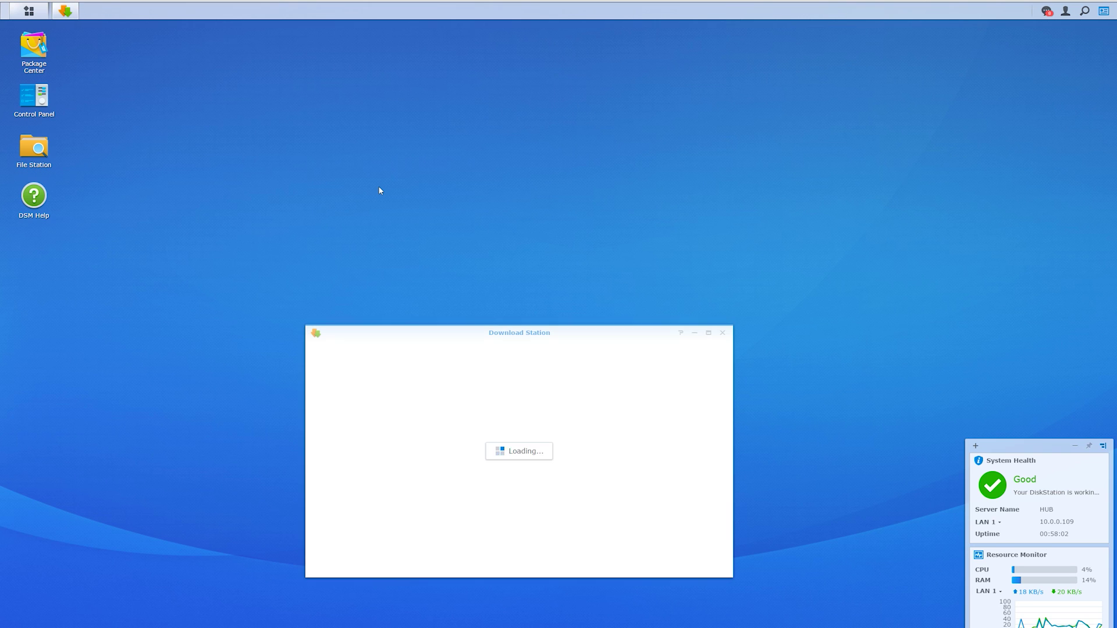
pyautogui.click(708, 333)
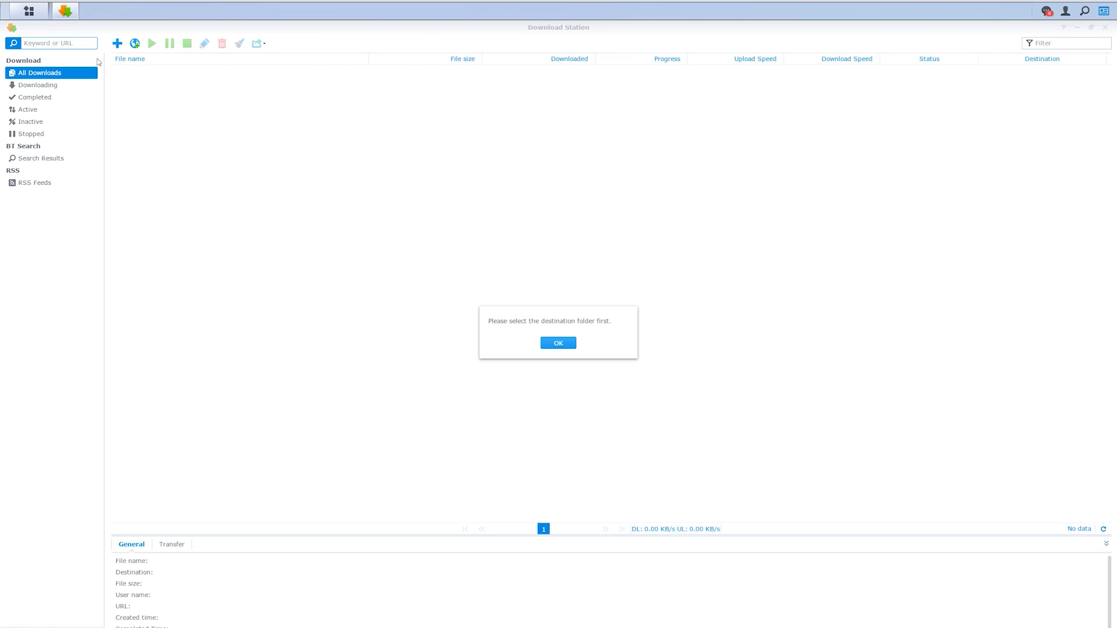
pyautogui.click(558, 344)
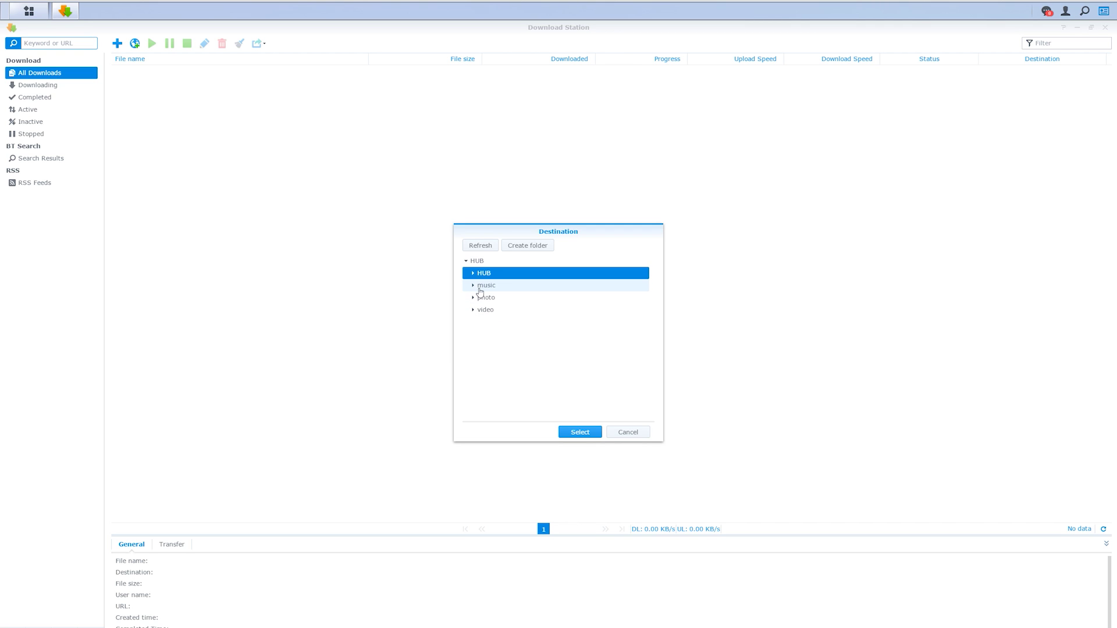
pyautogui.click(579, 431)
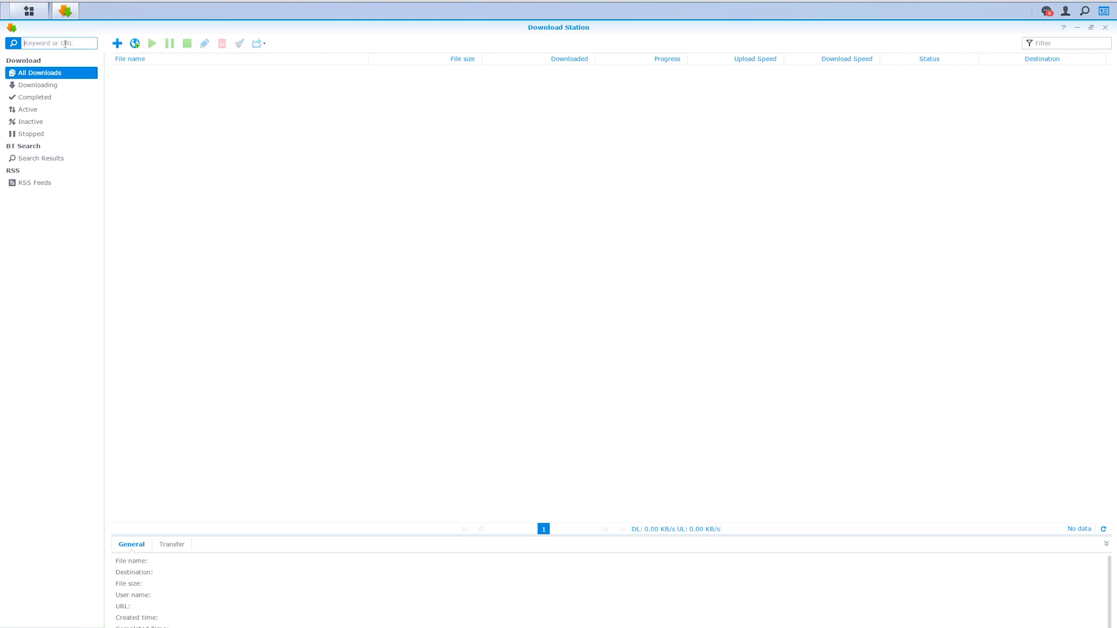
# - Run a BT search for "games", look through the results, and return to the list of all downloads
pyautogui.write('games')
pyautogui.press('Return')
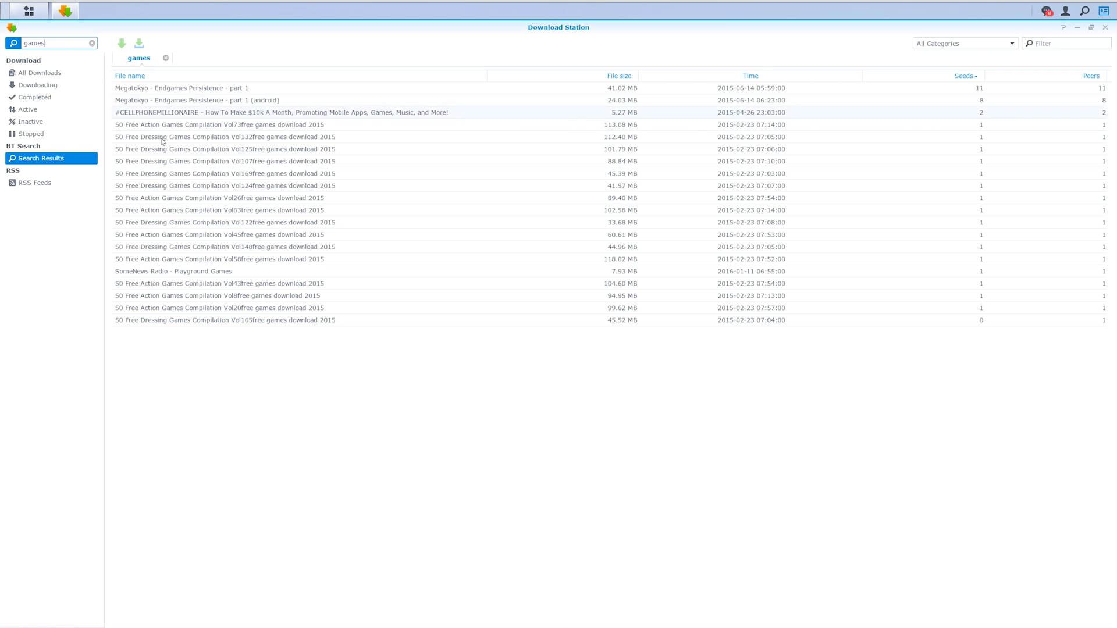
pyautogui.click(191, 197)
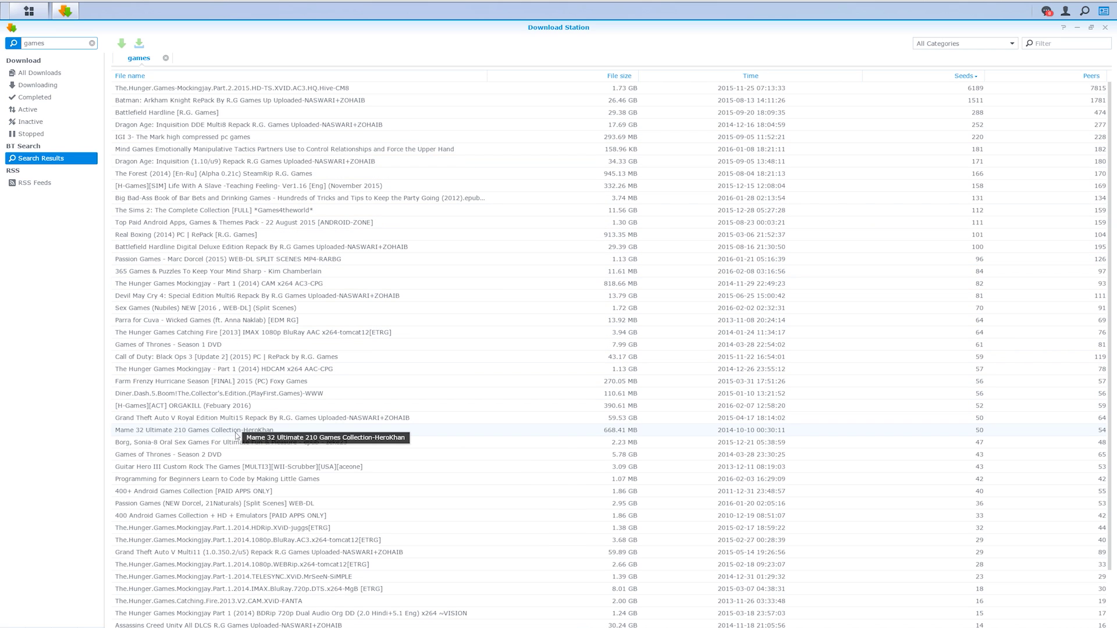
pyautogui.click(39, 73)
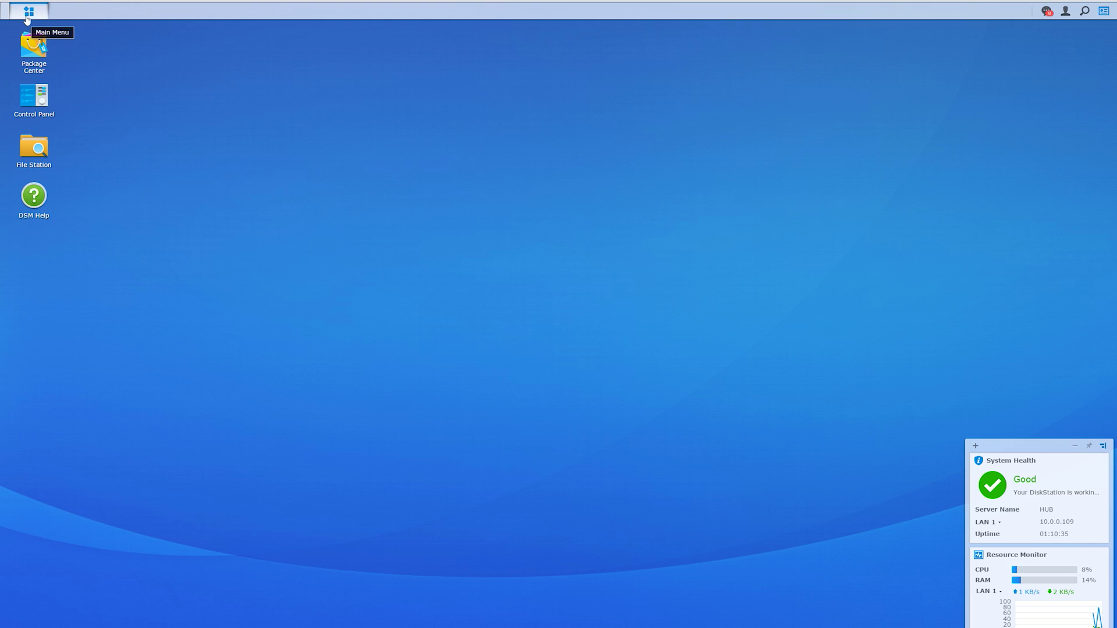
# - Switch to Note Station and create a new unencrypted note in My Notebook
pyautogui.click(28, 10)
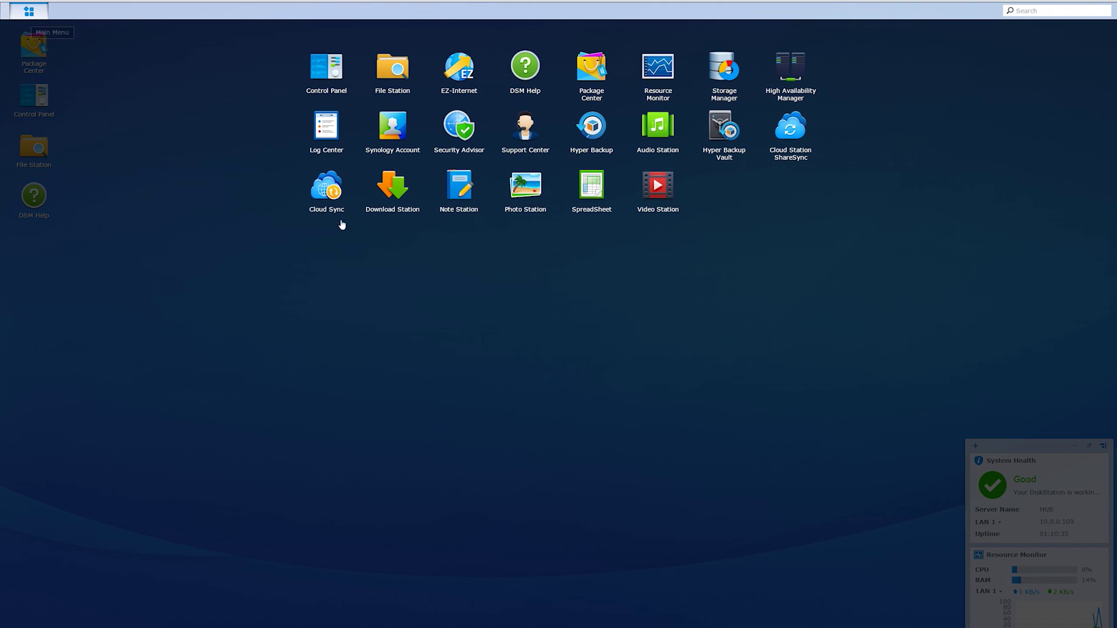
pyautogui.click(443, 192)
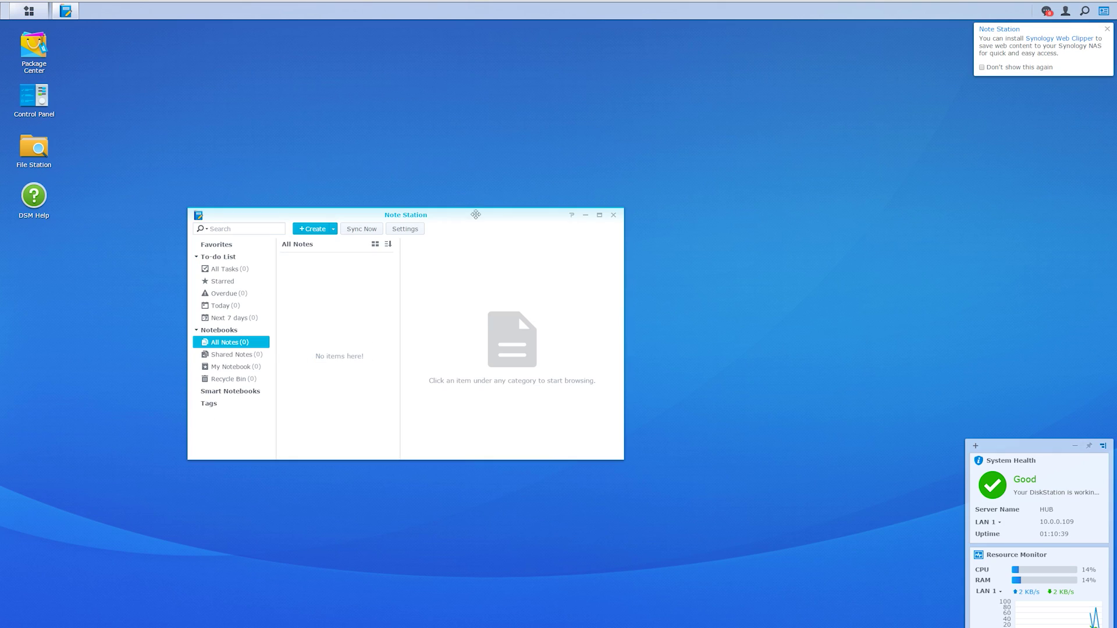
pyautogui.click(333, 229)
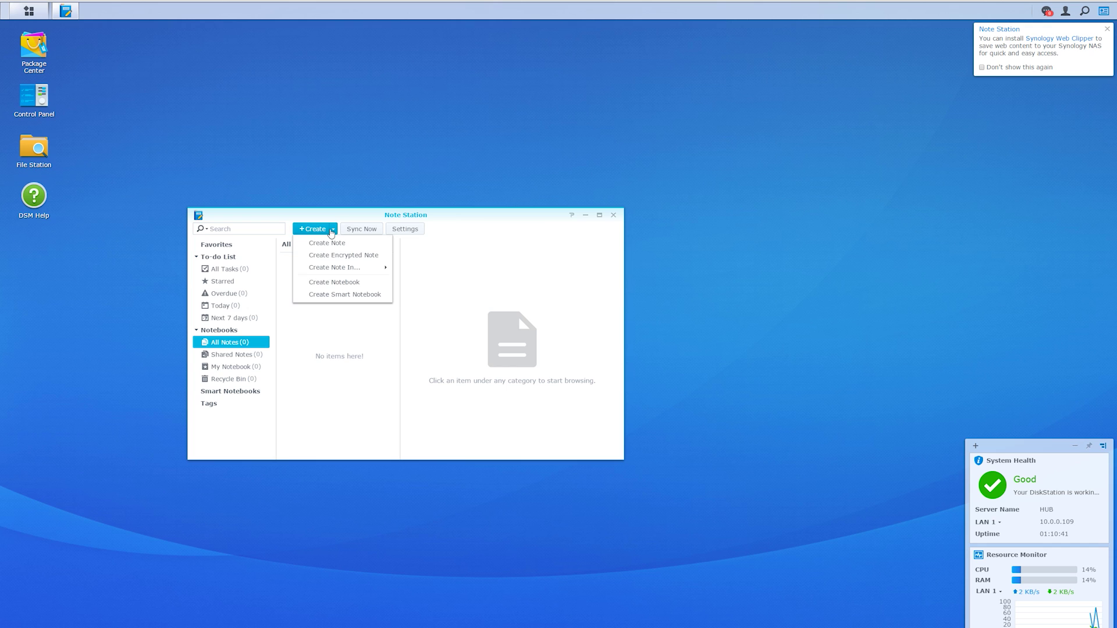
pyautogui.click(330, 242)
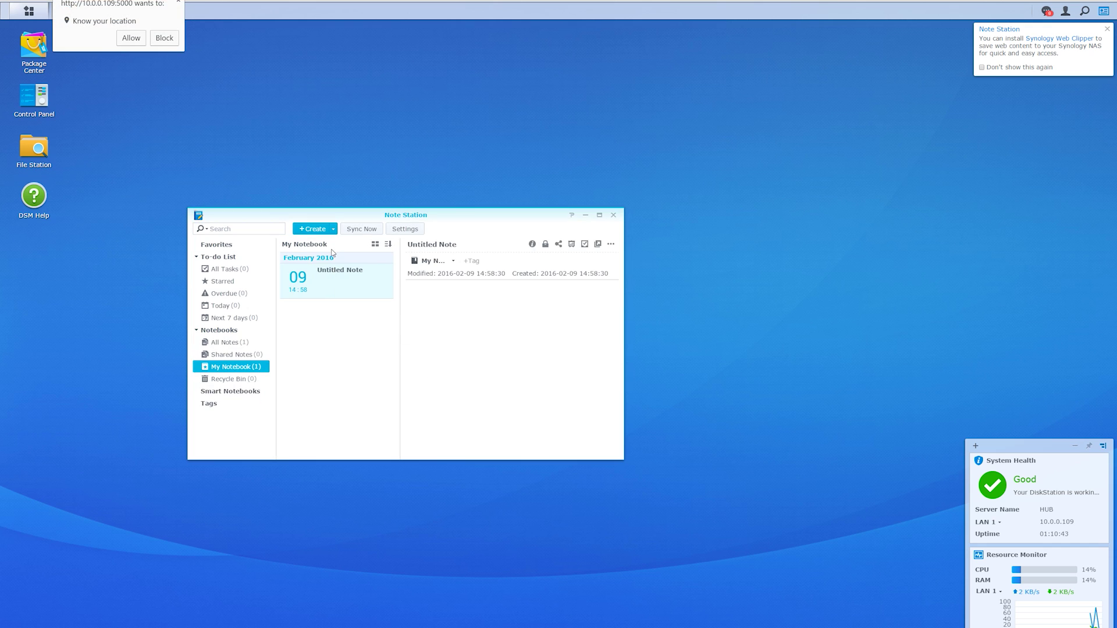
# - Title the note "Reminder" and write "Don't forget to finish the Synology DS716+ review ;)" and "Cool Note!", signed with the author's first name
pyautogui.click(437, 245)
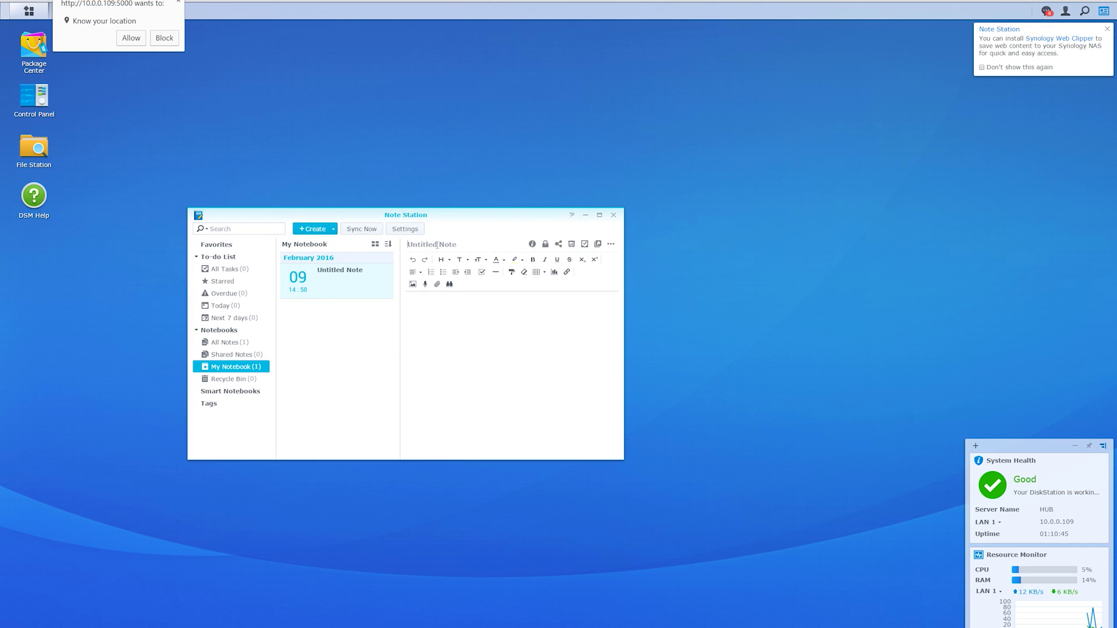
pyautogui.write('Re')
pyautogui.write("'t forget to finish the Synology DS")
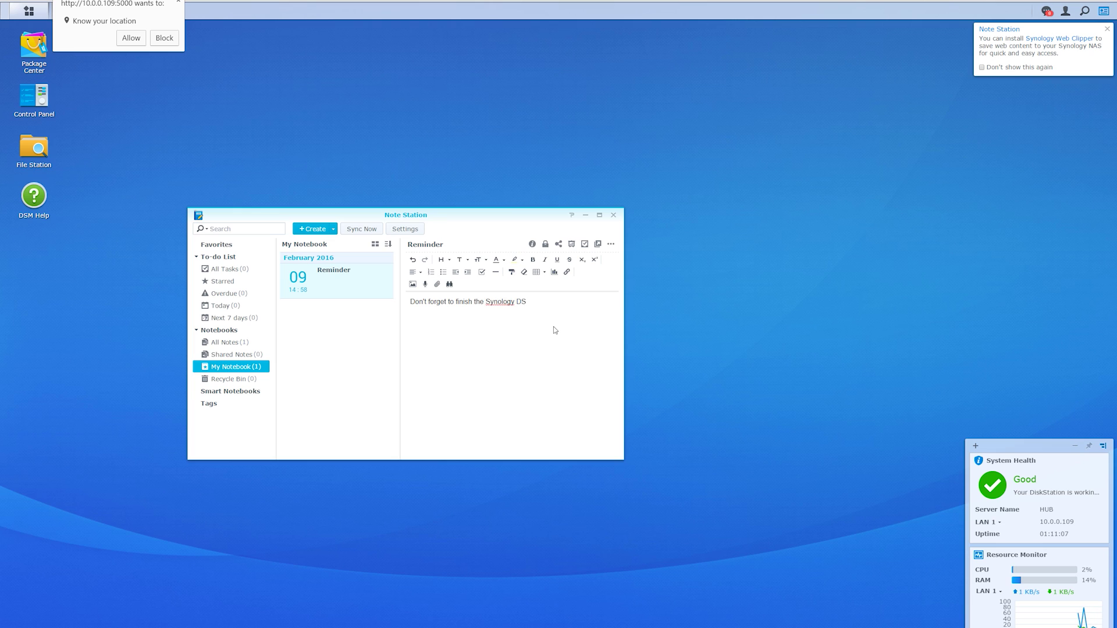
pyautogui.write(' ;)')
pyautogui.press('Return')
pyautogui.write('- Matt')
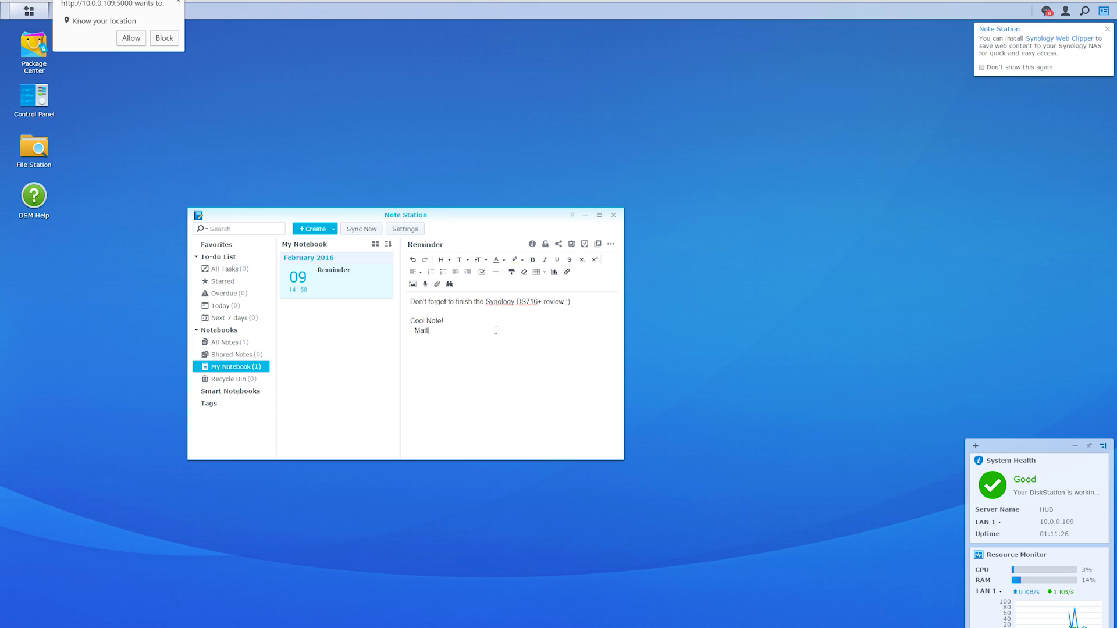
pyautogui.click(335, 308)
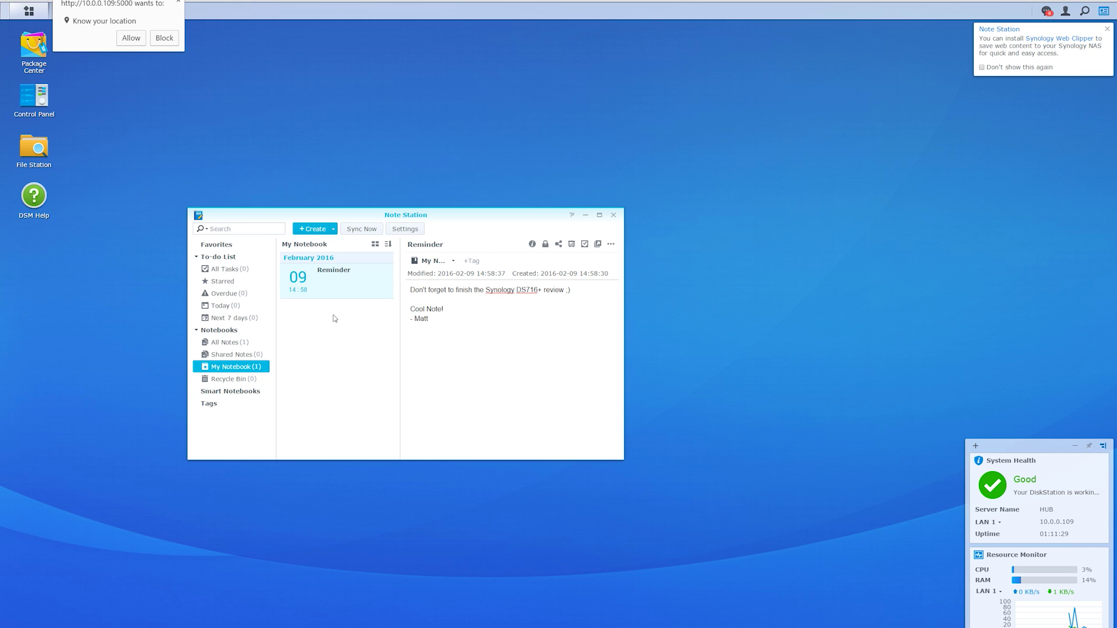